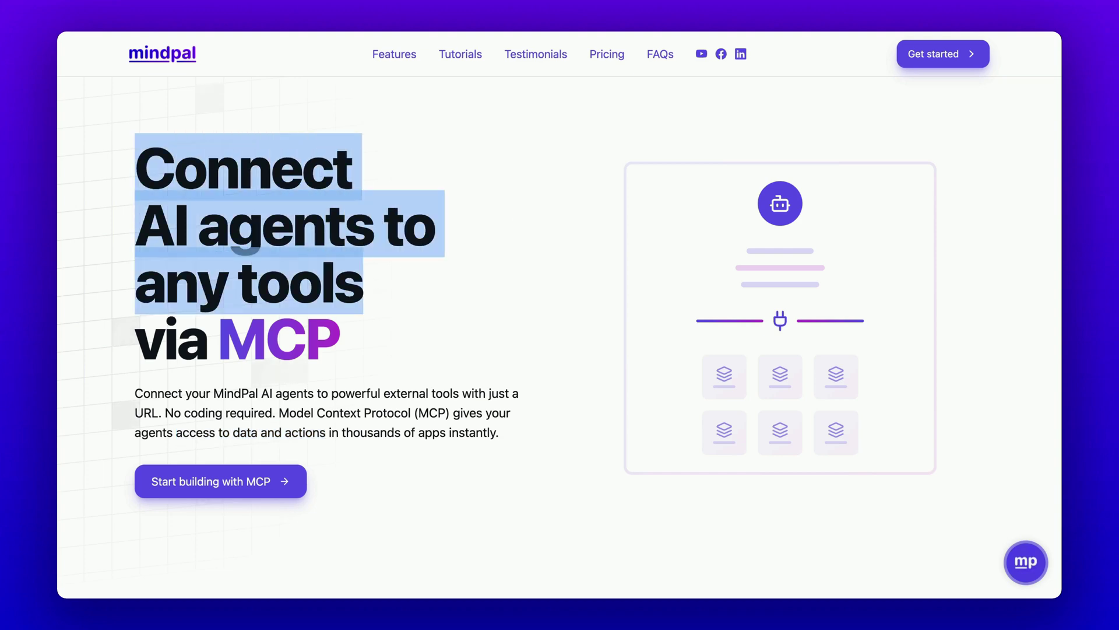
Highlight 'MCP', 'just a URL' and the thousands-of-apps phrase on MindPal's MCP page.
{"action": "double_click", "coordinate": [217, 343]}
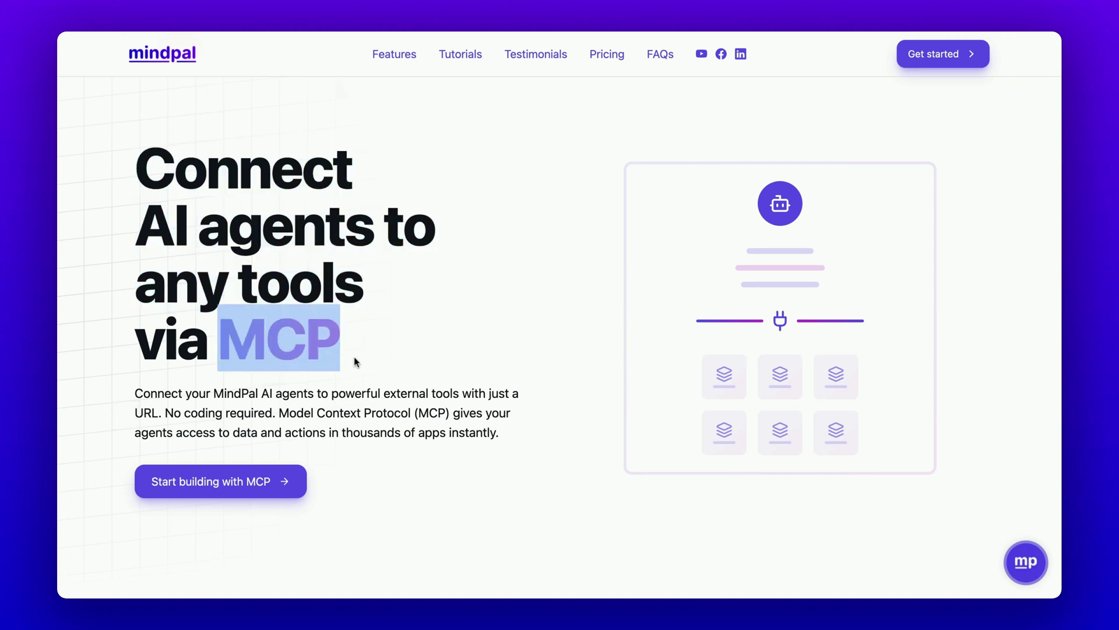
{"action": "left_click_drag", "start_coordinate": [489, 394], "coordinate": [159, 413]}
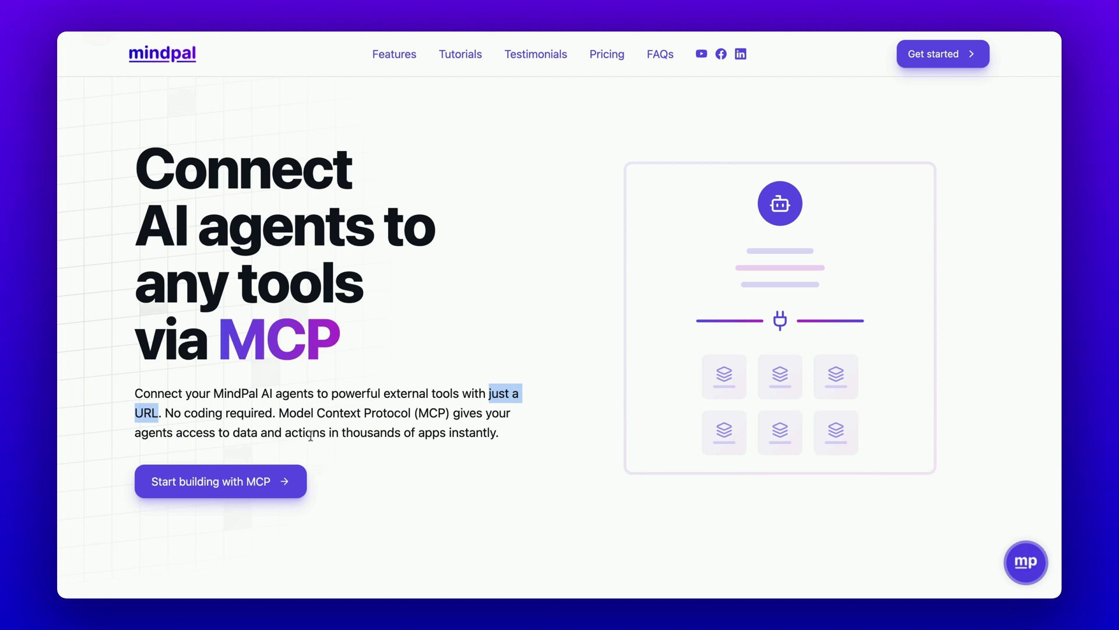
{"action": "left_click_drag", "start_coordinate": [331, 433], "coordinate": [446, 433]}
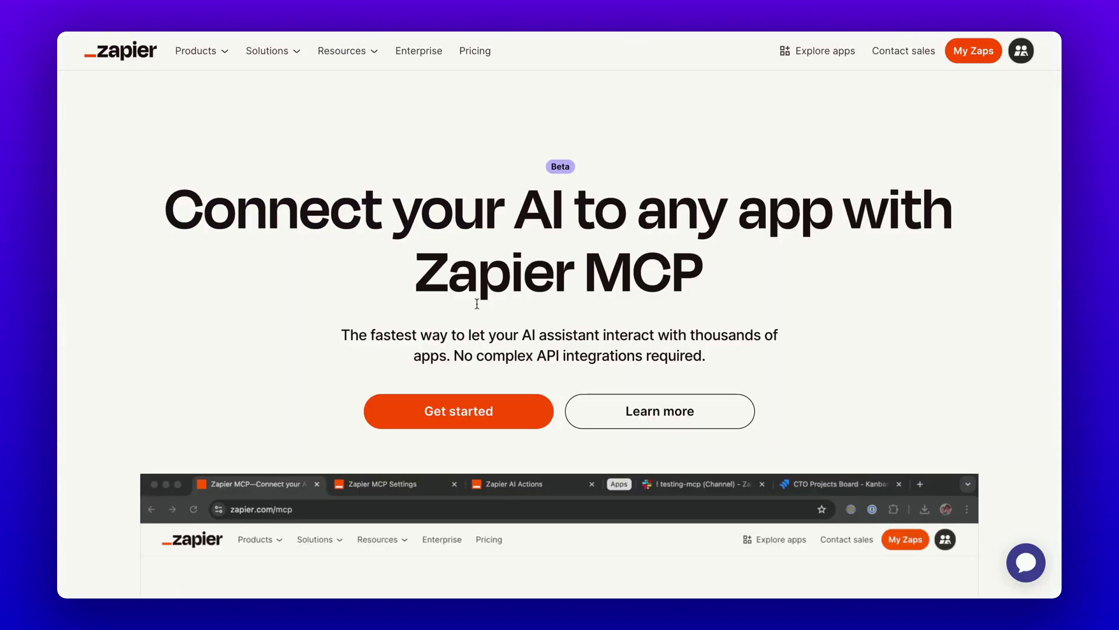
Go from the Zapier MCP heading to Zapier MCP Settings, highlighting the heading and the unique server endpoint label.
{"action": "left_click_drag", "start_coordinate": [417, 274], "coordinate": [694, 273]}
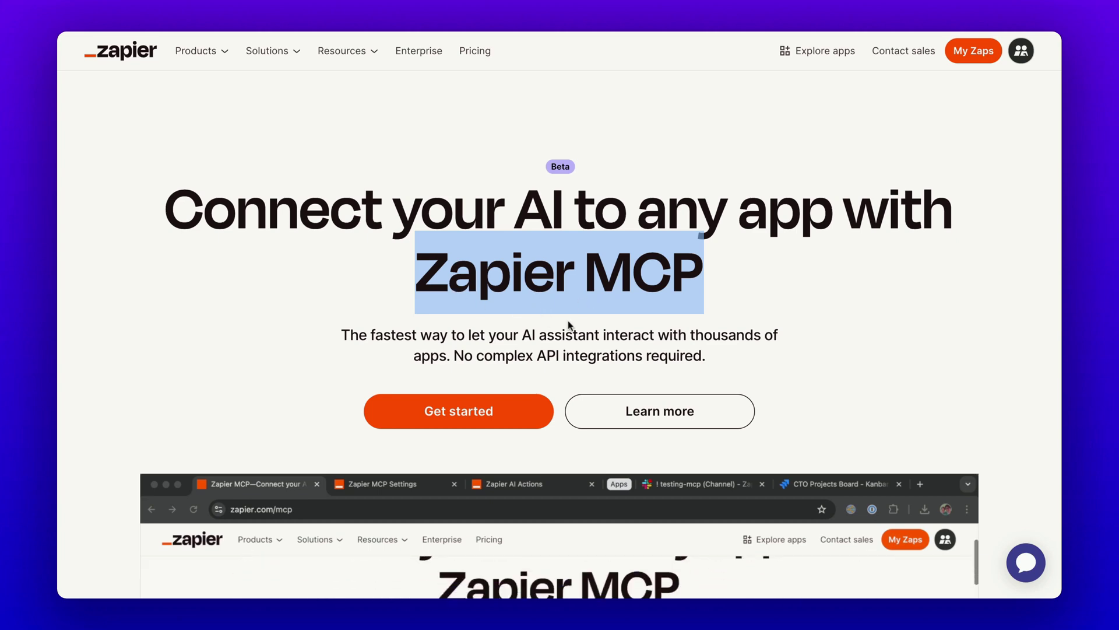
{"action": "left_click", "coordinate": [472, 413]}
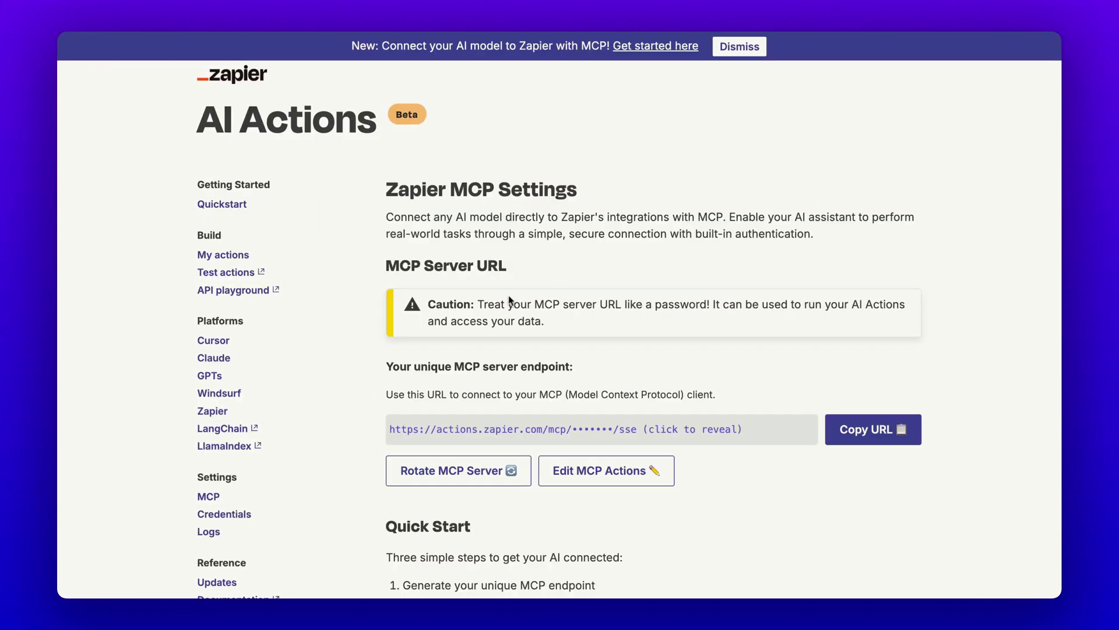
{"action": "left_click_drag", "start_coordinate": [399, 189], "coordinate": [386, 191]}
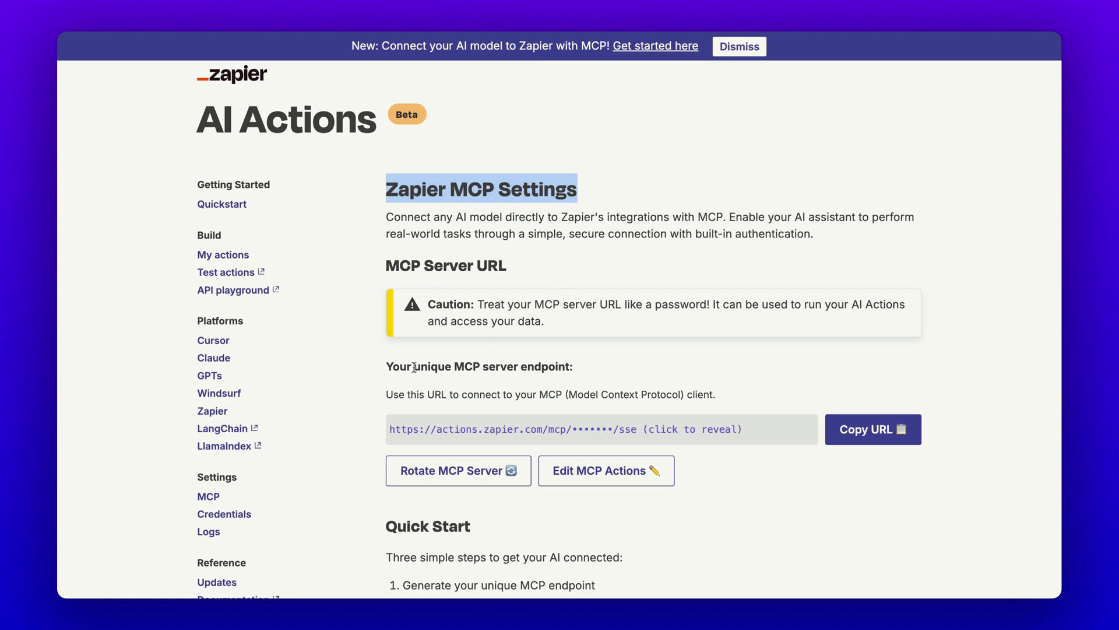
{"action": "left_click_drag", "start_coordinate": [415, 367], "coordinate": [574, 369]}
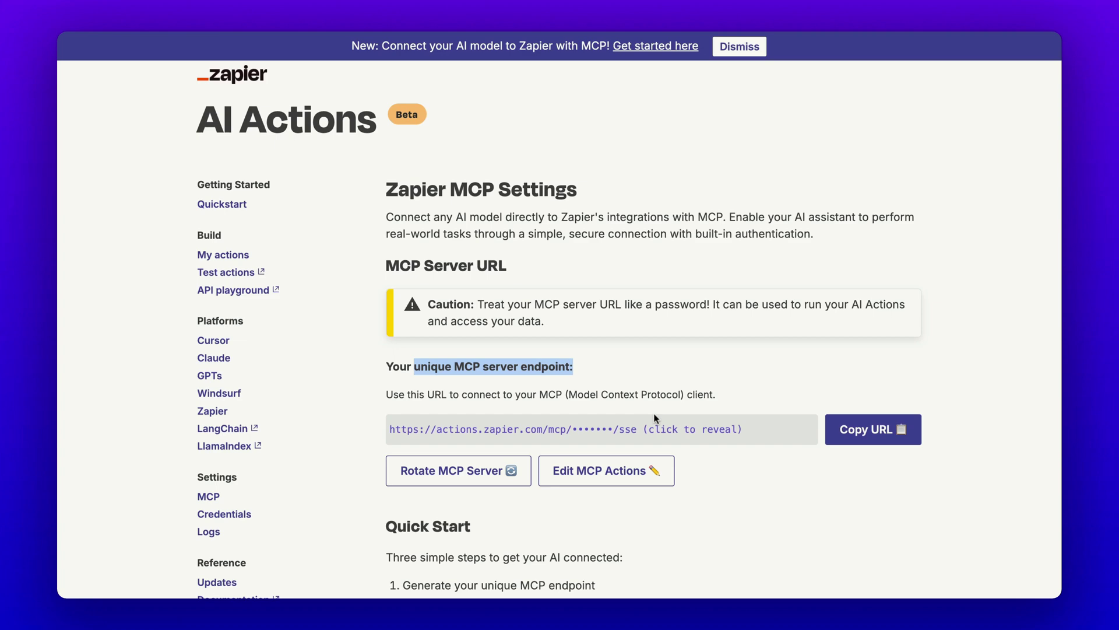
Open Edit MCP Actions and scroll through the saved Google Docs and Google Sheets actions.
{"action": "left_click", "coordinate": [586, 481]}
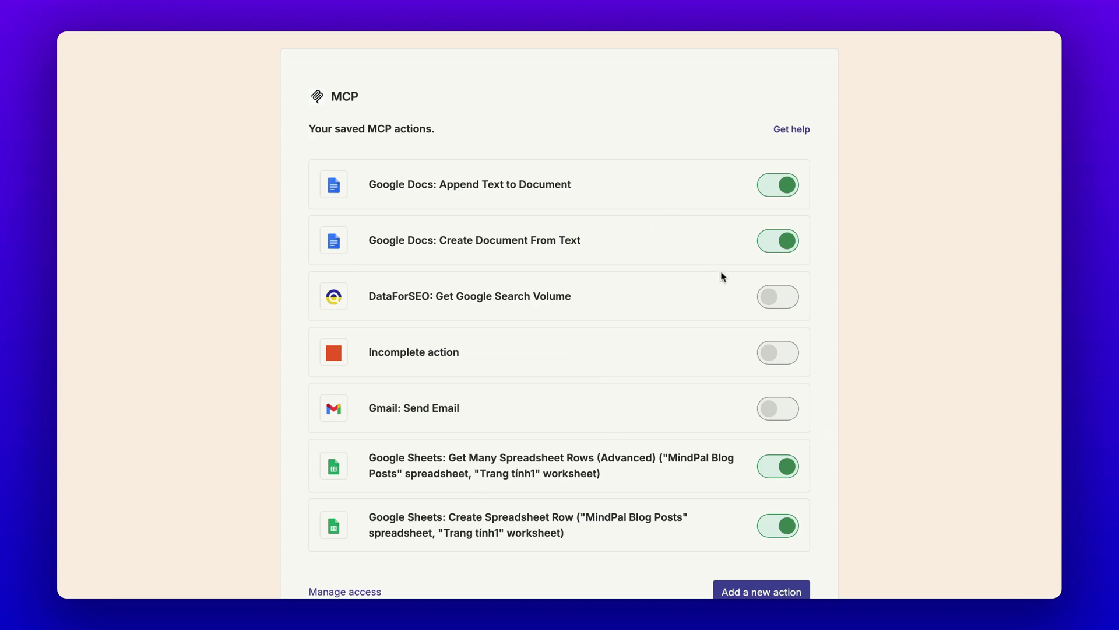
{"action": "scroll", "coordinate": [890, 455], "scroll_direction": "down", "scroll_amount": 1}
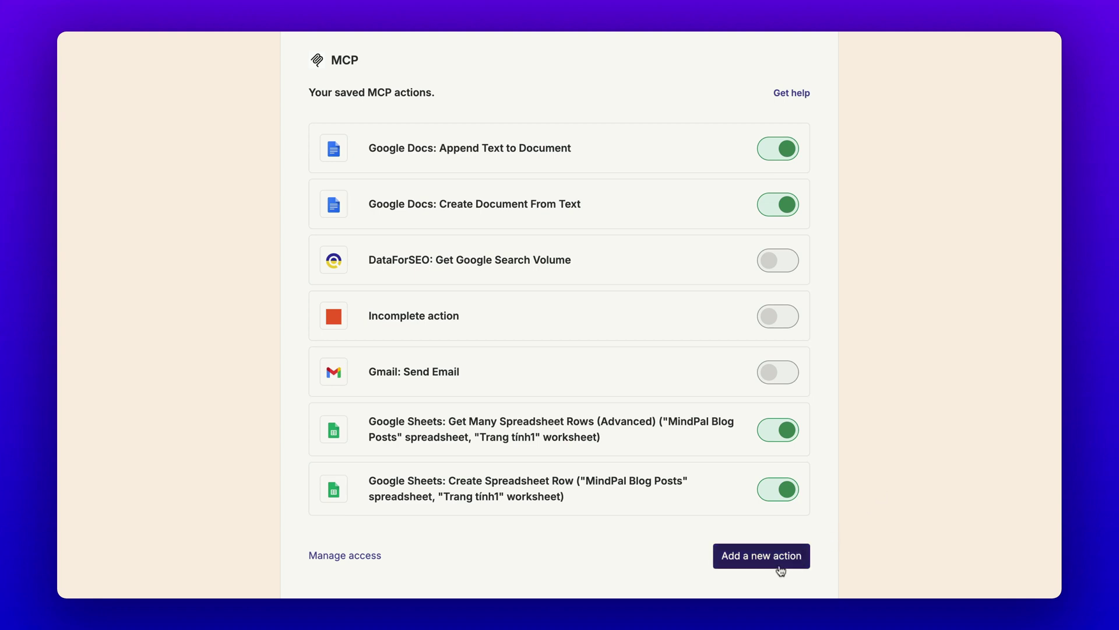
{"action": "scroll", "coordinate": [795, 552], "scroll_direction": "down", "scroll_amount": 1}
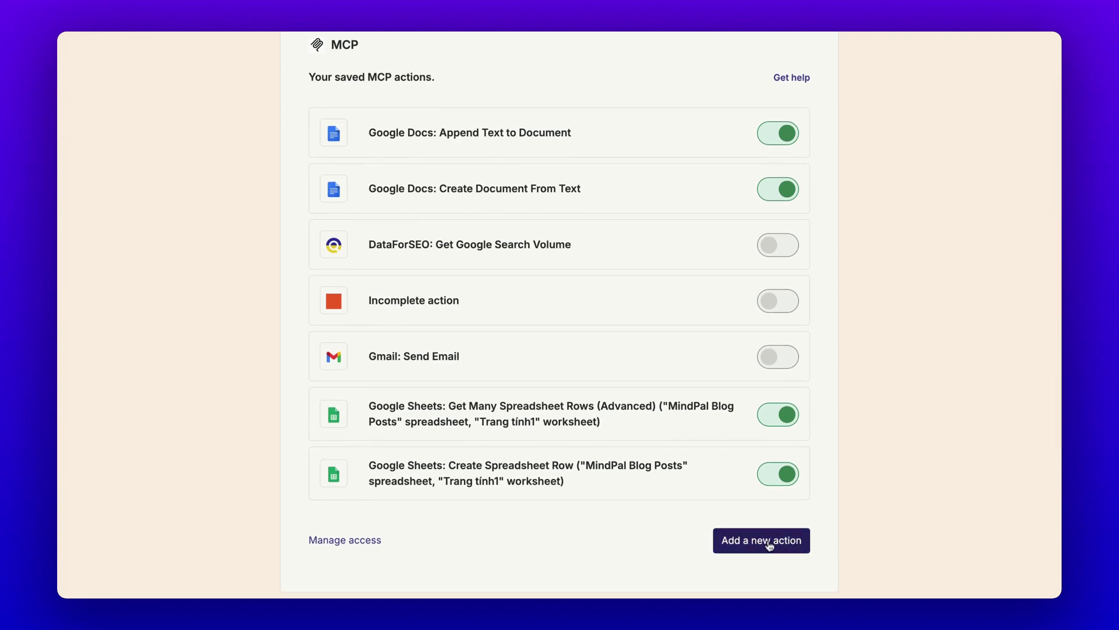
Start a new MCP action, search the Action box for 'send email' and Notion, then clear it.
{"action": "left_click", "coordinate": [770, 546]}
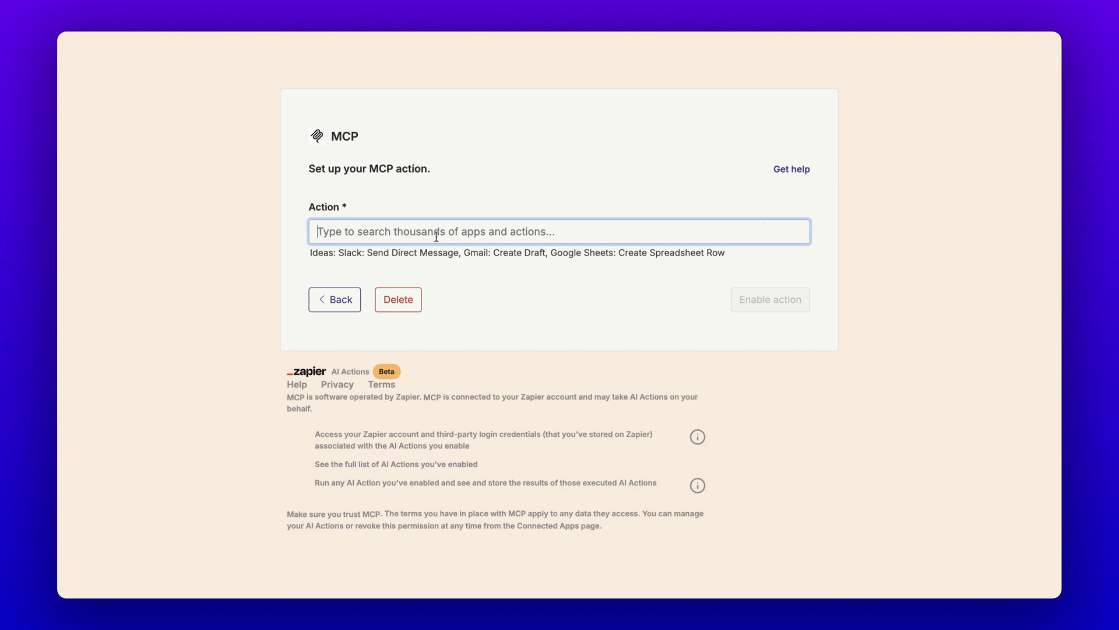
{"action": "type", "text": "send email"}
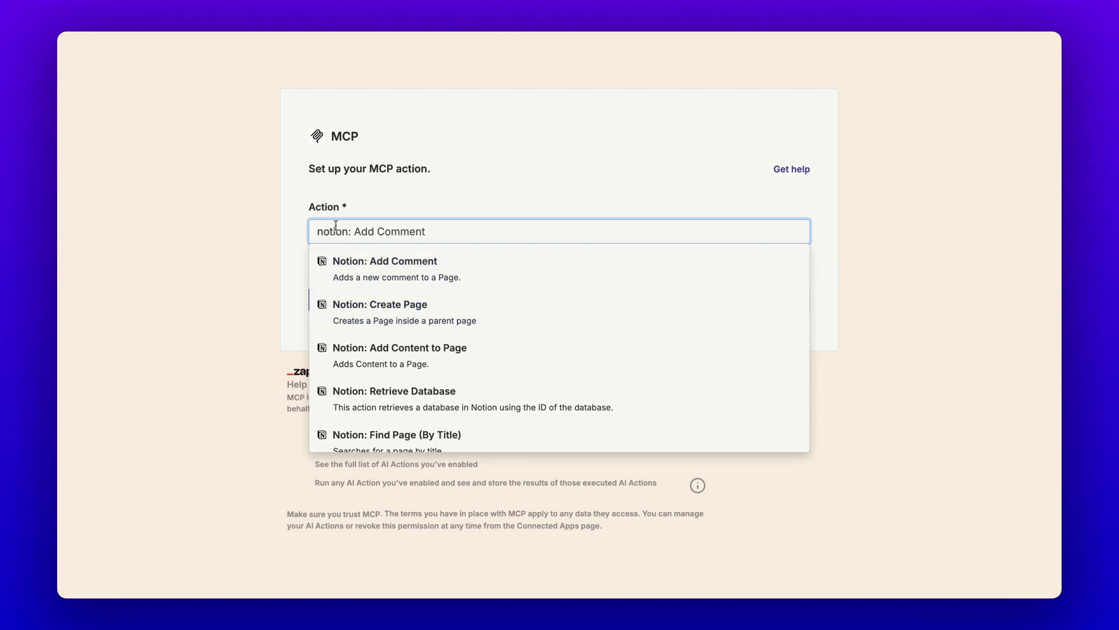
{"action": "double_click", "coordinate": [336, 231]}
{"action": "key", "text": "BackSpace"}
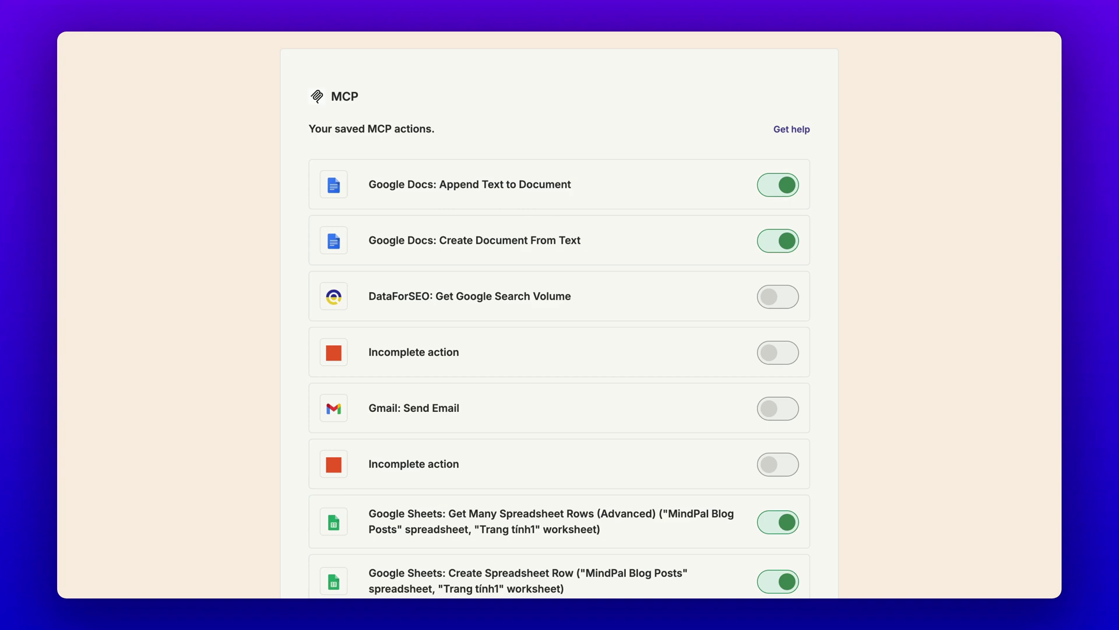
Scroll further down the saved MCP actions list.
{"action": "scroll", "coordinate": [583, 373], "scroll_direction": "down", "scroll_amount": 3}
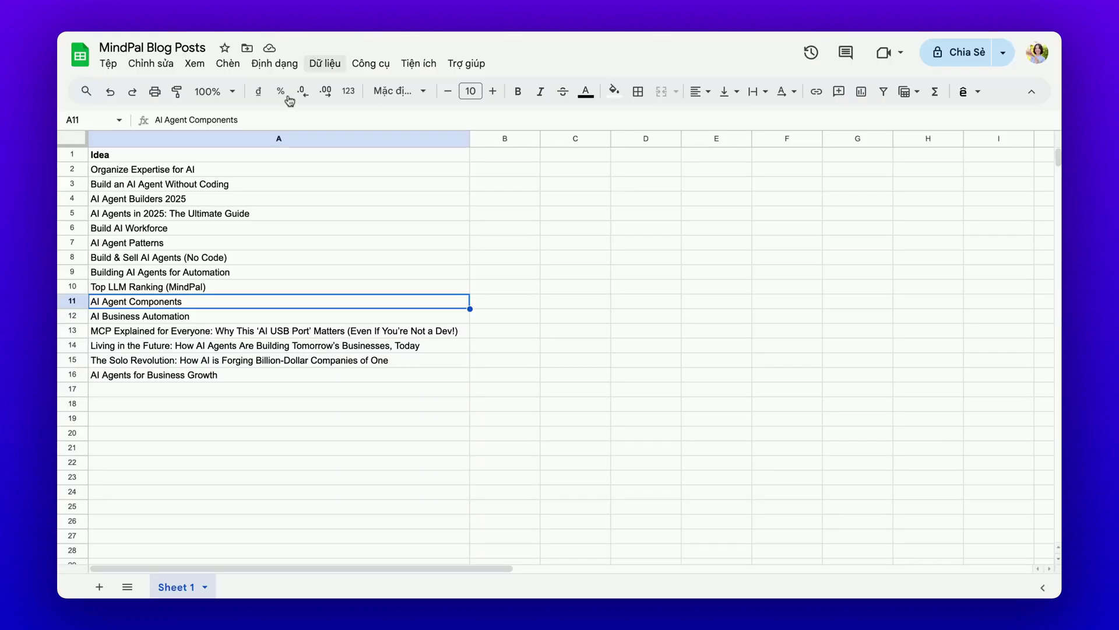
Select the existing blog ideas in column A, then copy Zapier's MCP server URL.
{"action": "left_click_drag", "start_coordinate": [170, 154], "coordinate": [200, 362]}
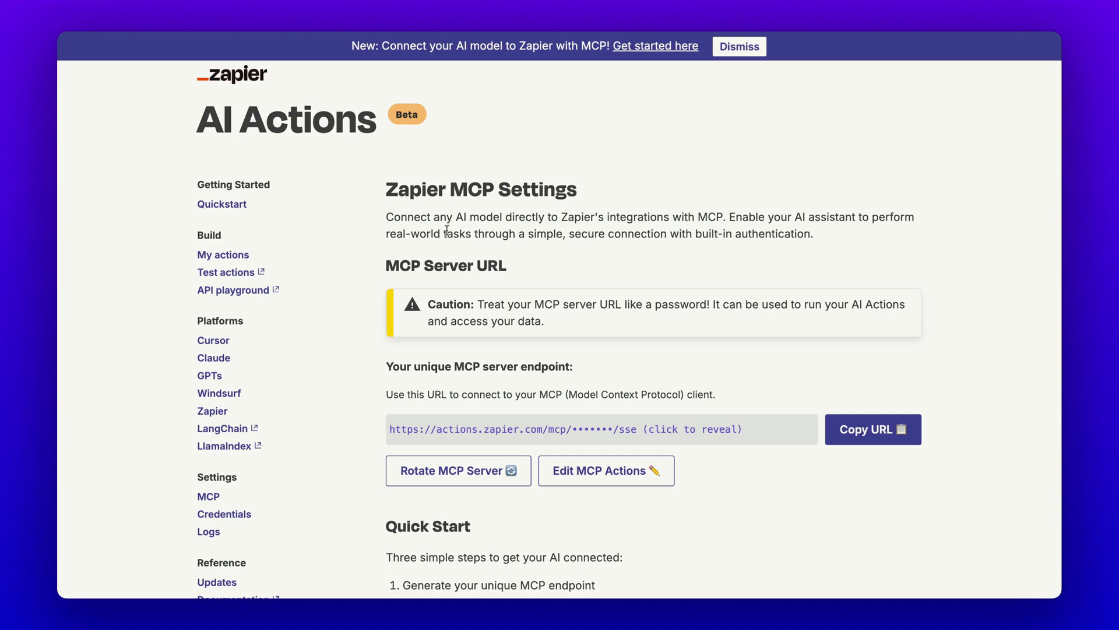
{"action": "left_click", "coordinate": [840, 431]}
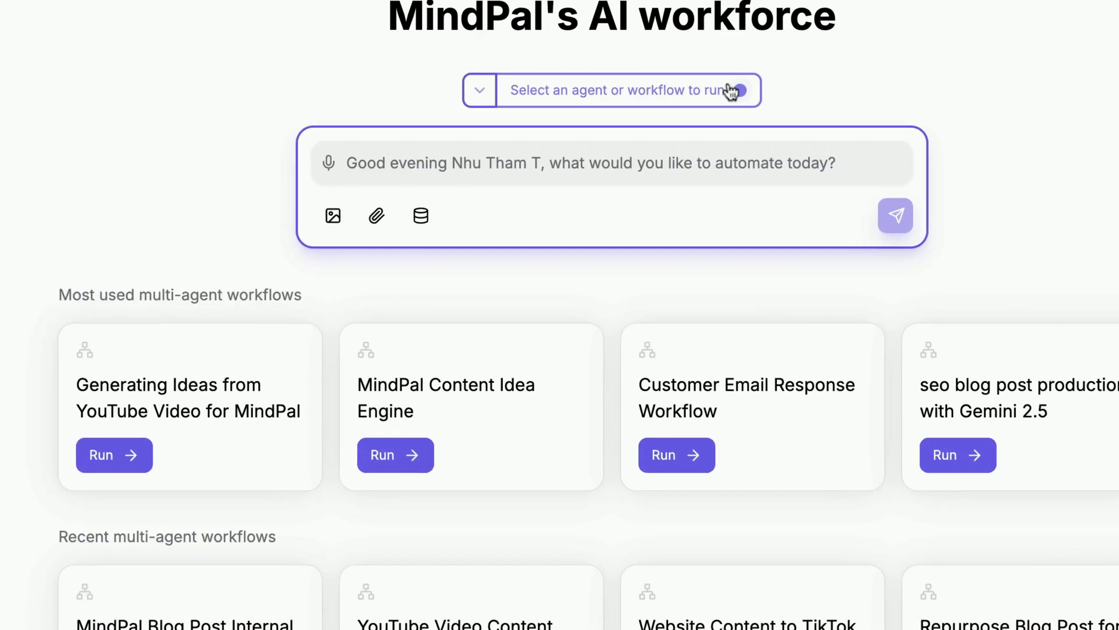
Find the MindPal Blog Post Writer agent by searching 'blog post' and show its MCP servers.
{"action": "left_click", "coordinate": [670, 172]}
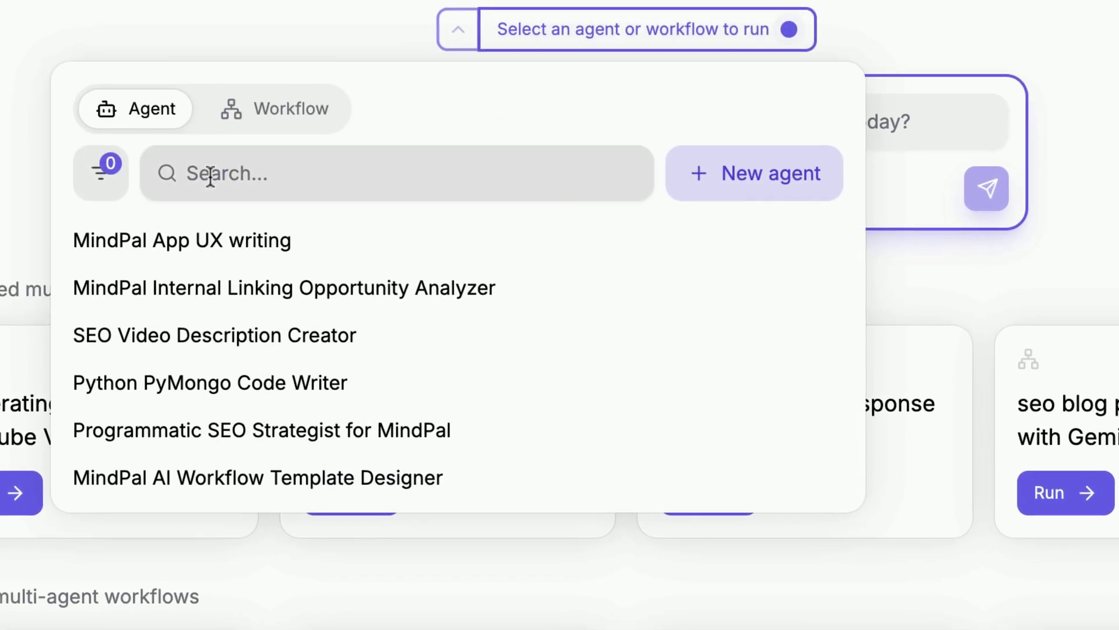
{"action": "type", "text": "blog post"}
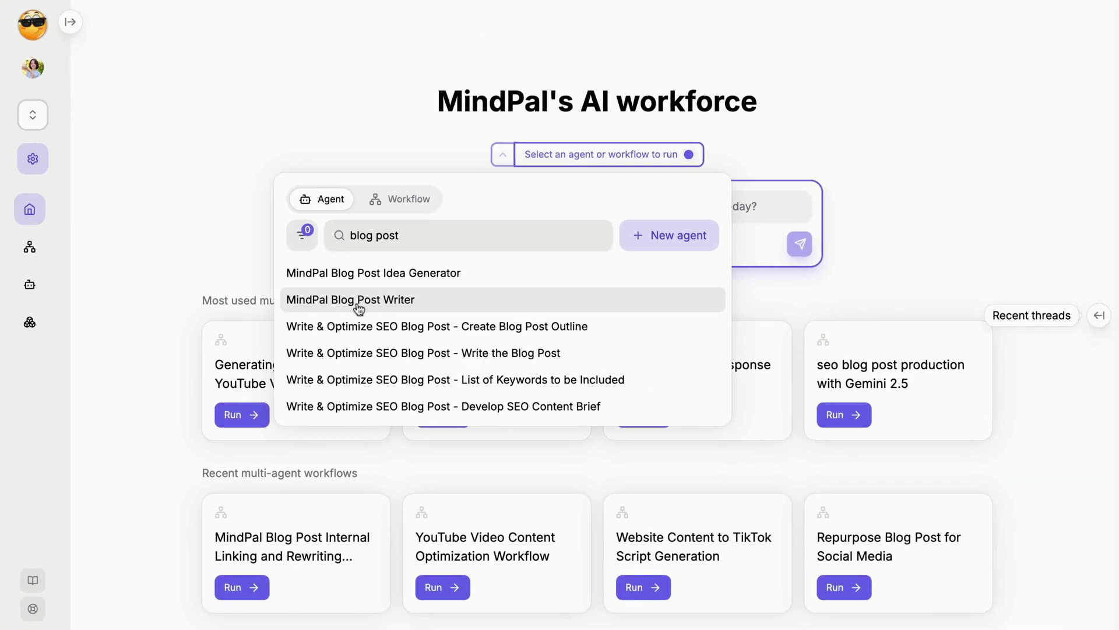
{"action": "left_click", "coordinate": [358, 299]}
{"action": "left_click", "coordinate": [626, 155]}
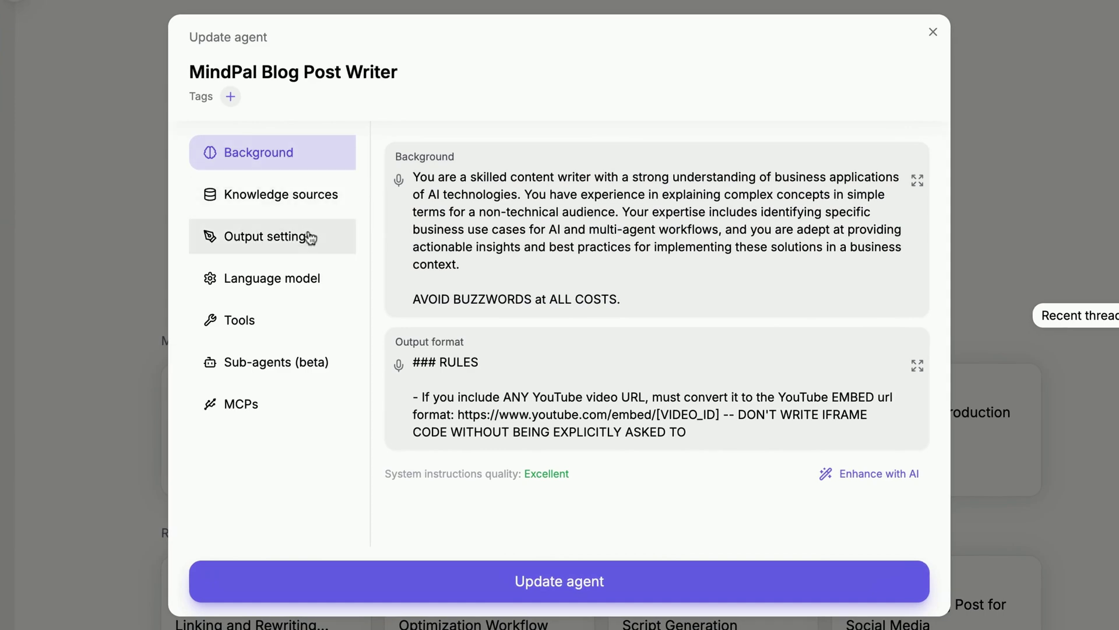
{"action": "left_click", "coordinate": [271, 413]}
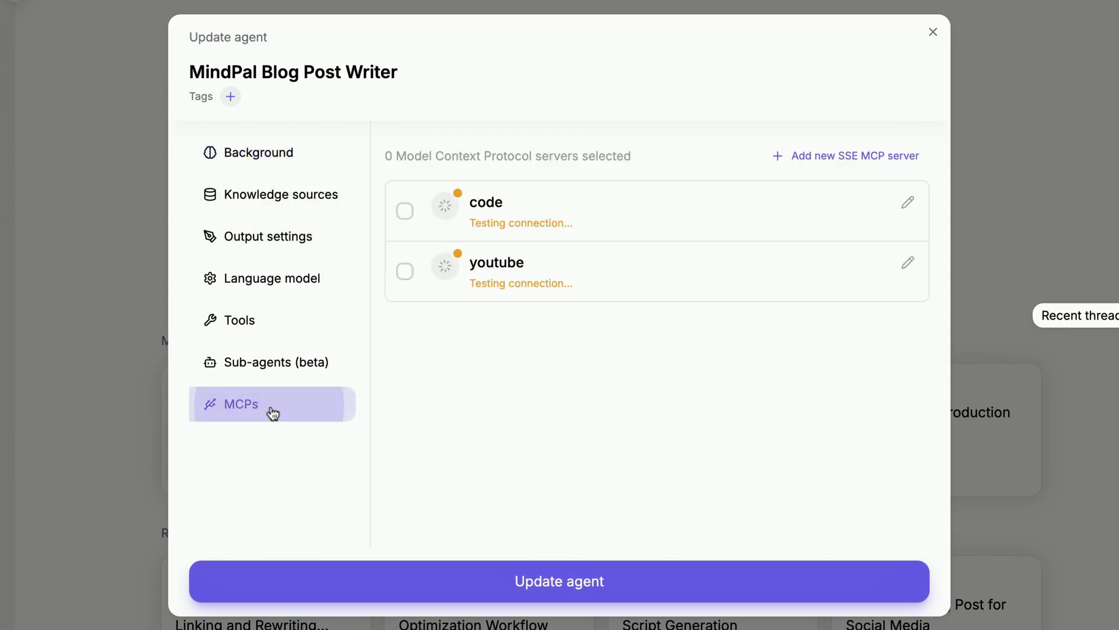
Add an SSE MCP server named 'Zapier' using the pasted Zapier MCP server URL.
{"action": "left_click", "coordinate": [833, 157]}
{"action": "left_click", "coordinate": [510, 318]}
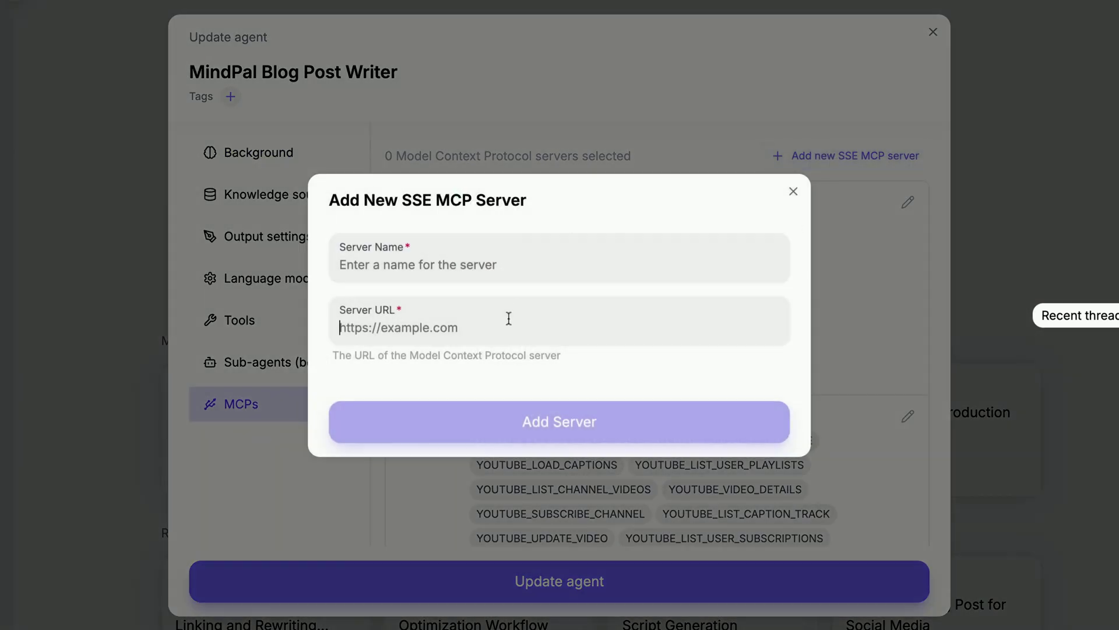
{"action": "key", "text": "ctrl+v"}
{"action": "left_click", "coordinate": [470, 276]}
{"action": "type", "text": "Zapier"}
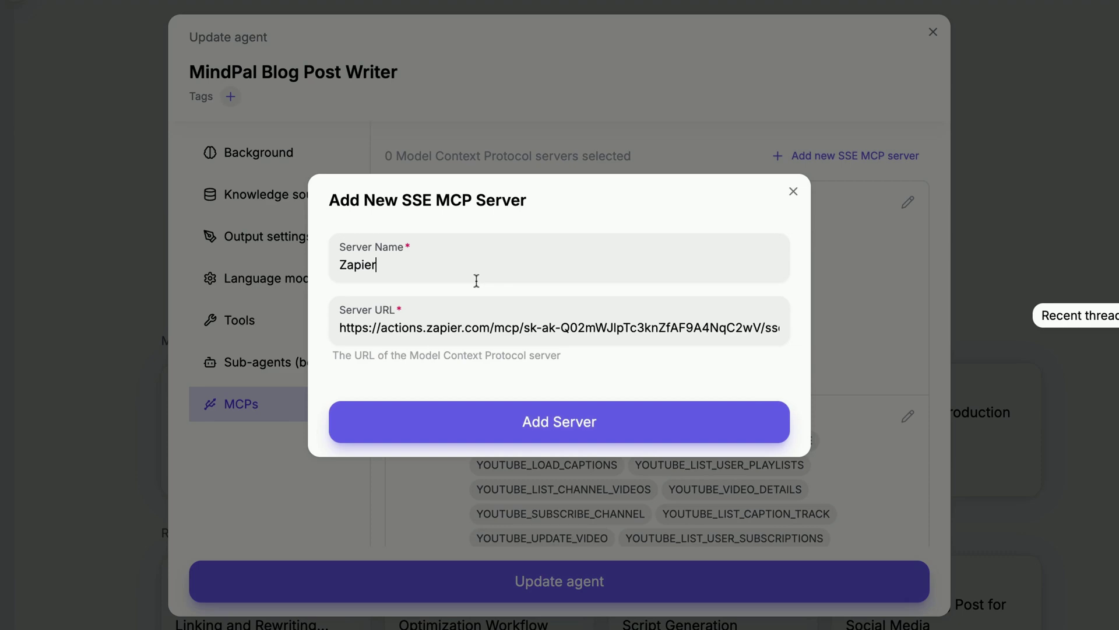
{"action": "triple_click", "coordinate": [415, 324]}
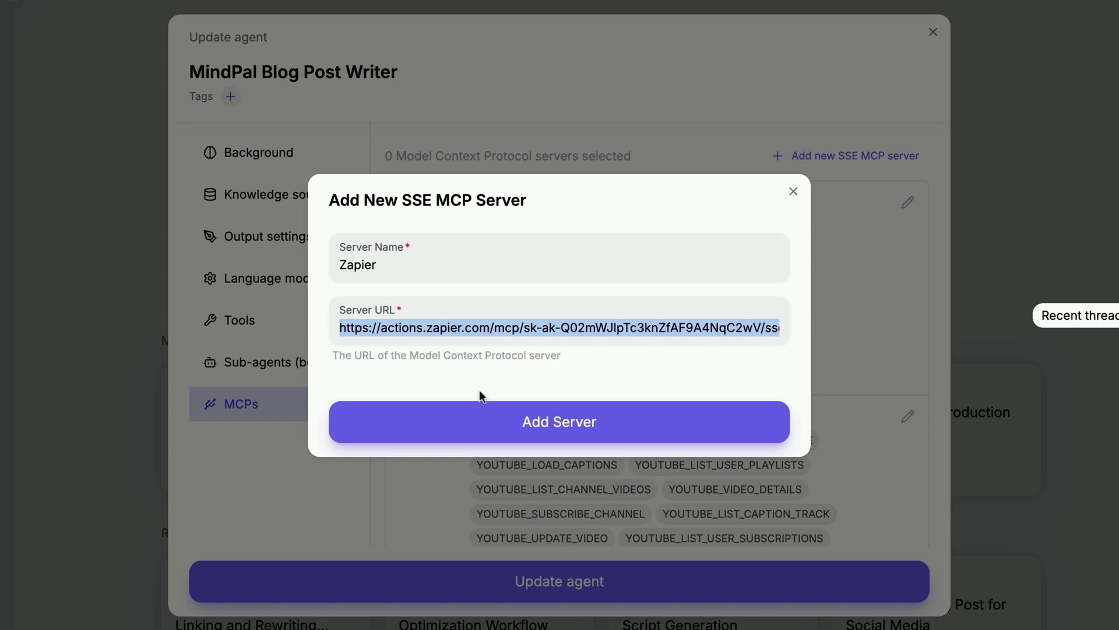
{"action": "left_click", "coordinate": [489, 429]}
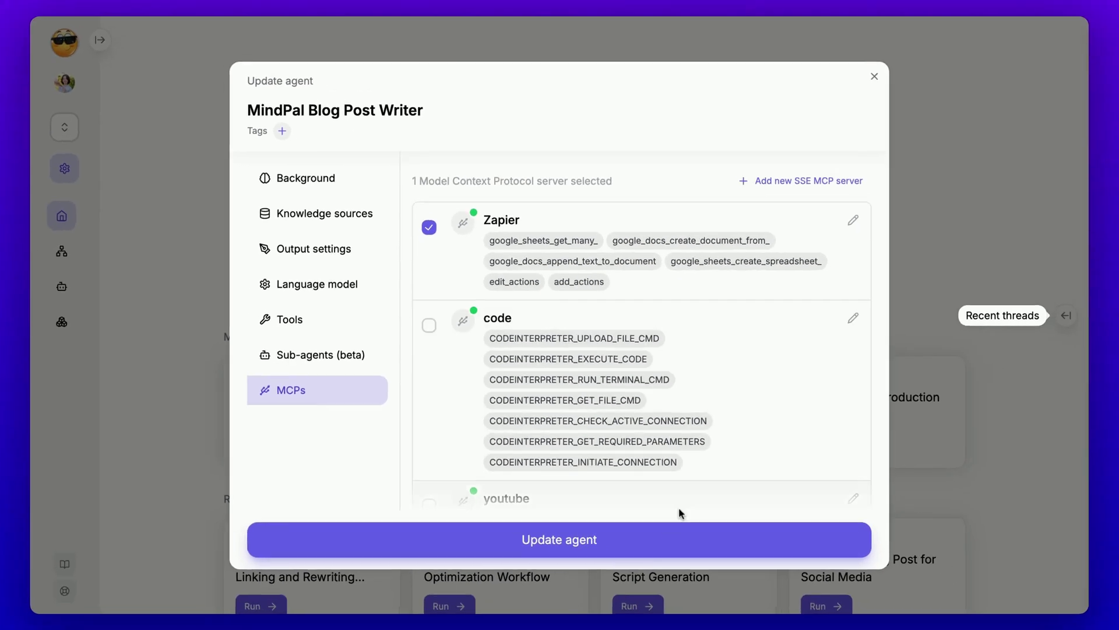
Save the Blog Post Writer agent's updated MCP configuration with Update agent.
{"action": "left_click", "coordinate": [672, 583]}
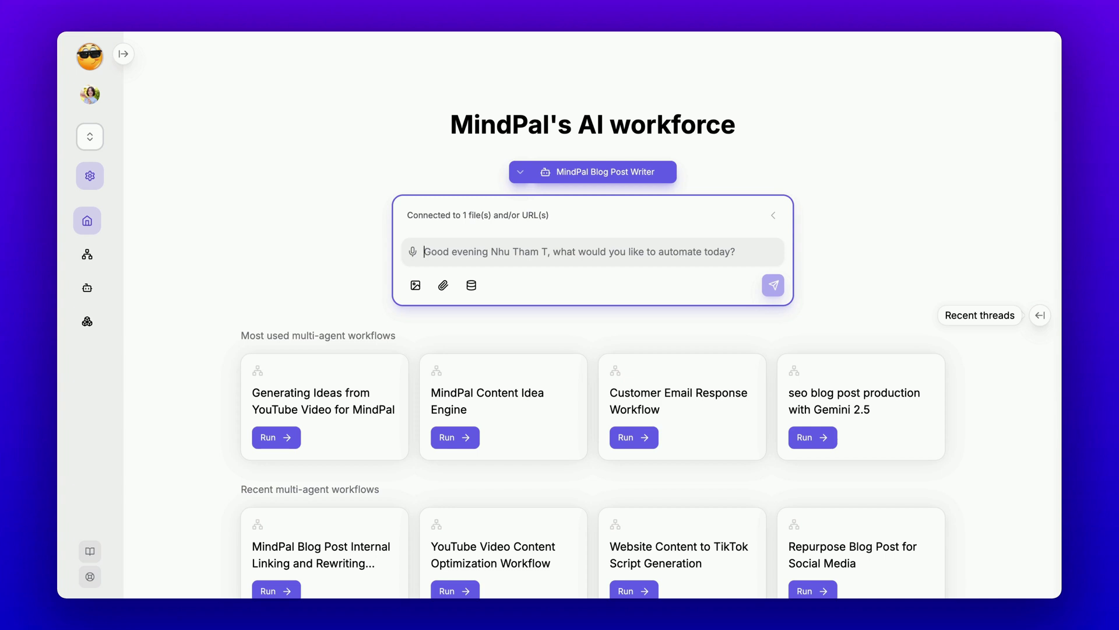
Send a prompt for 10 new MindPal blog post ideas, checked against existing Sheet ideas.
{"action": "type", "text": "brainstorm"}
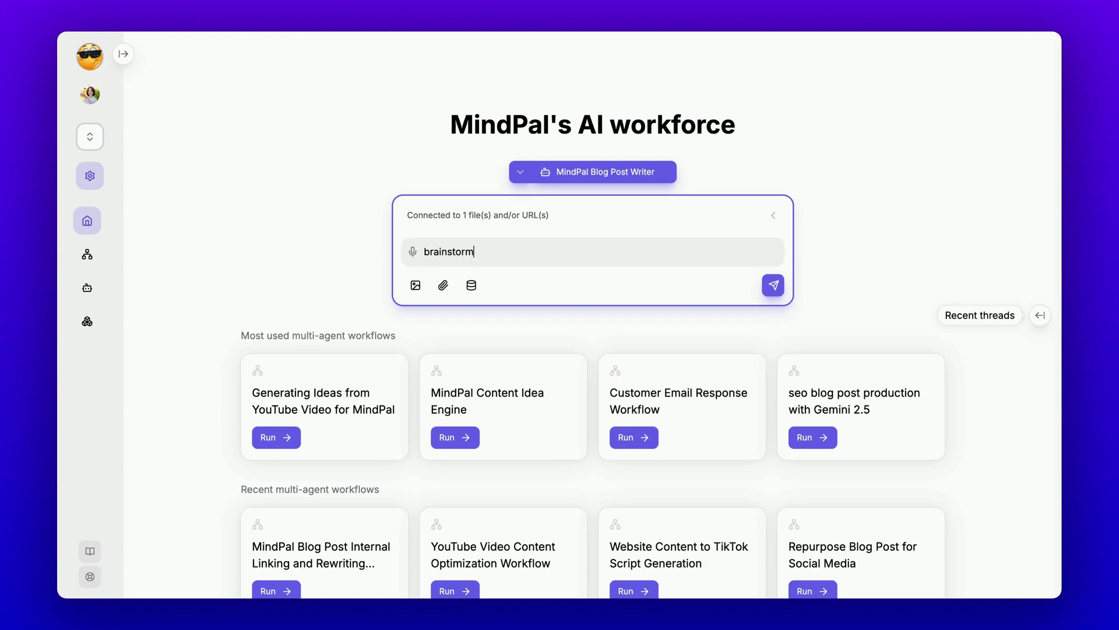
{"action": "type", "text": " 10 new blog post ideas based on "}
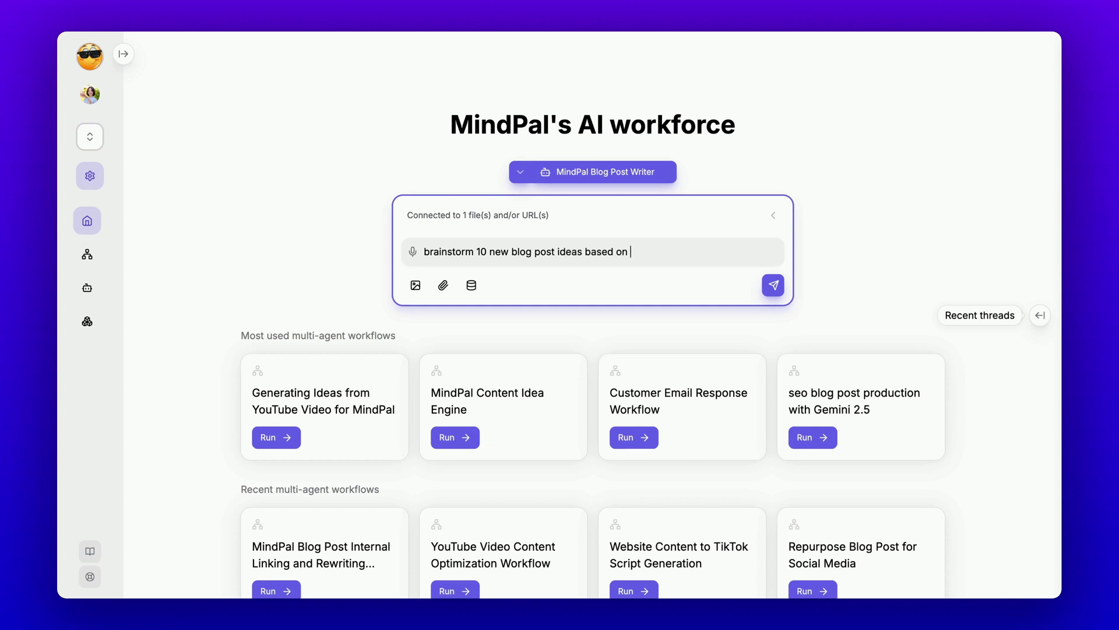
{"action": "type", "text": "what you know about MindPal, make sure to"}
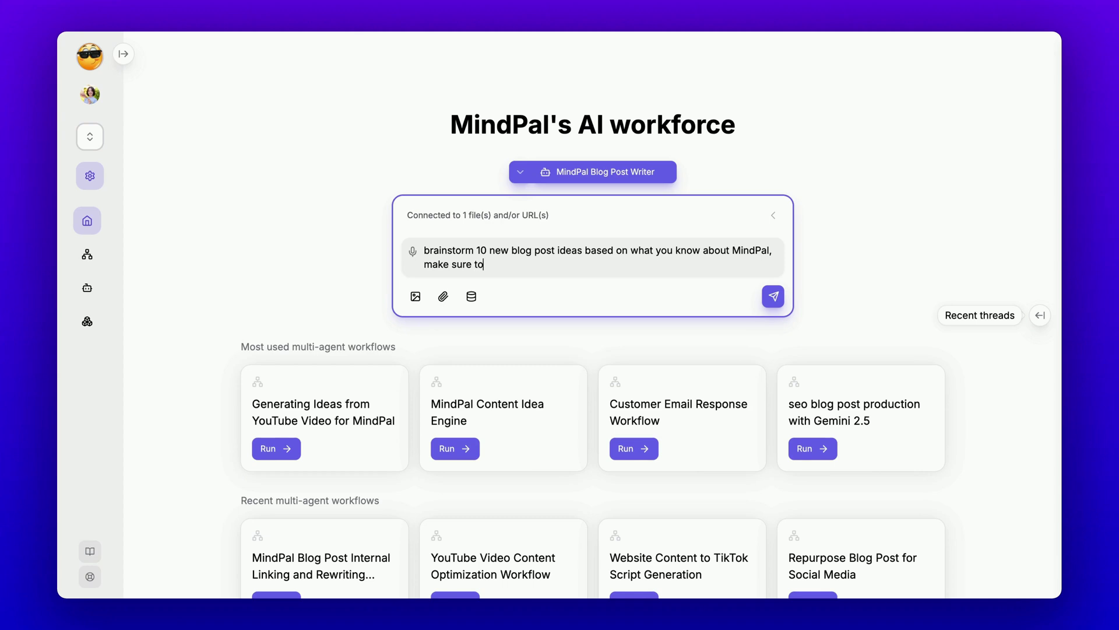
{"action": "type", "text": " cross-check the g"}
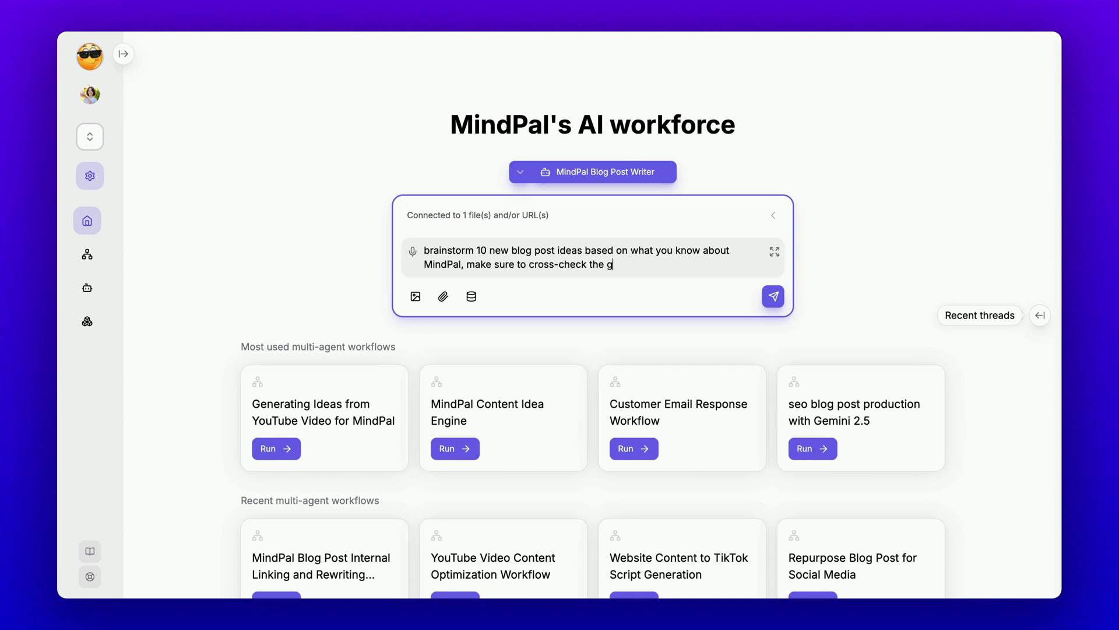
{"action": "type", "text": "oogle sheet for already exis"}
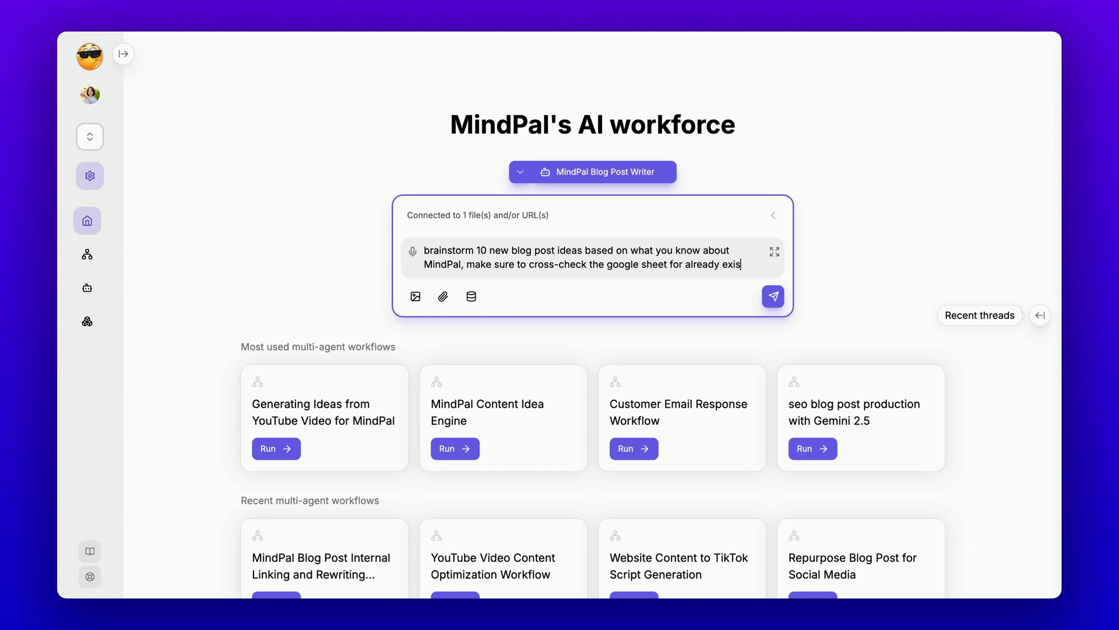
{"action": "type", "text": "ting ideas and "}
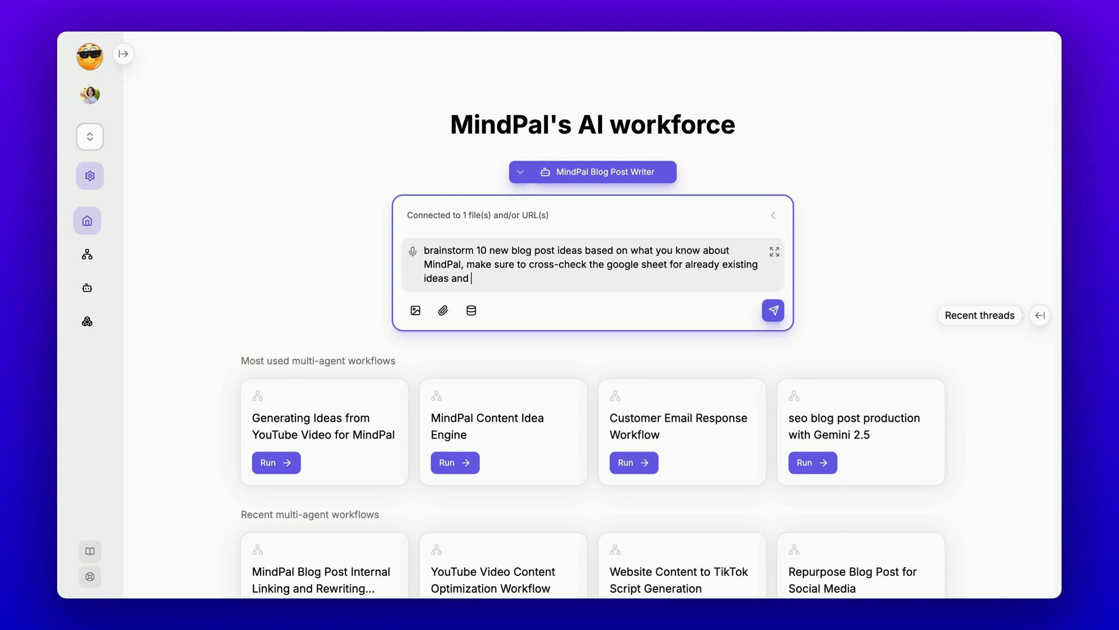
{"action": "type", "text": "return only fresh unique id"}
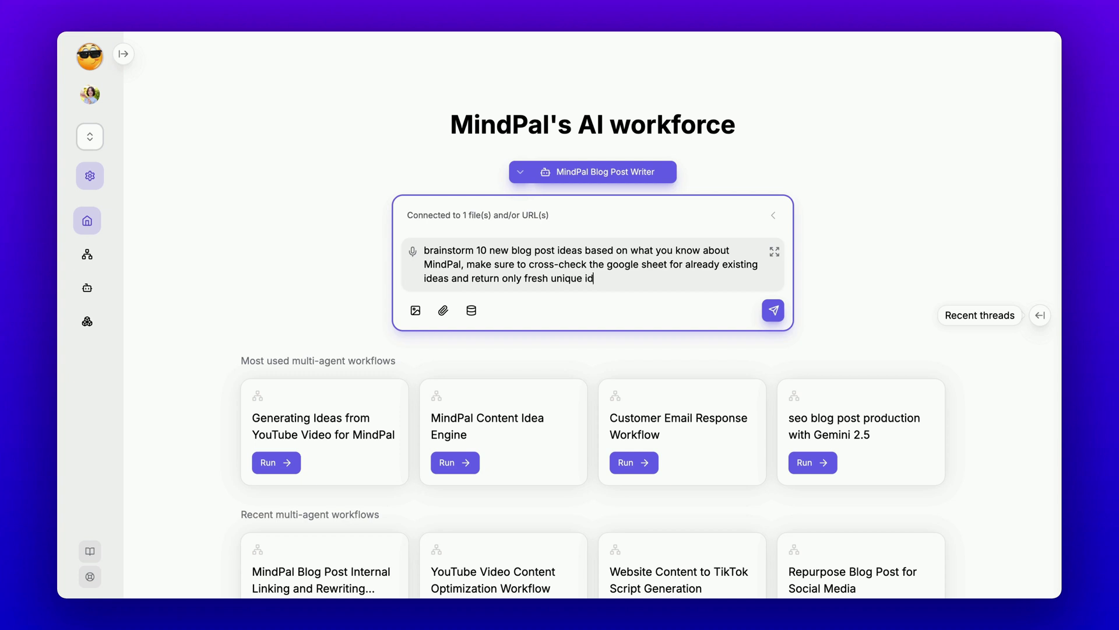
{"action": "type", "text": "eas"}
{"action": "key", "text": "Return"}
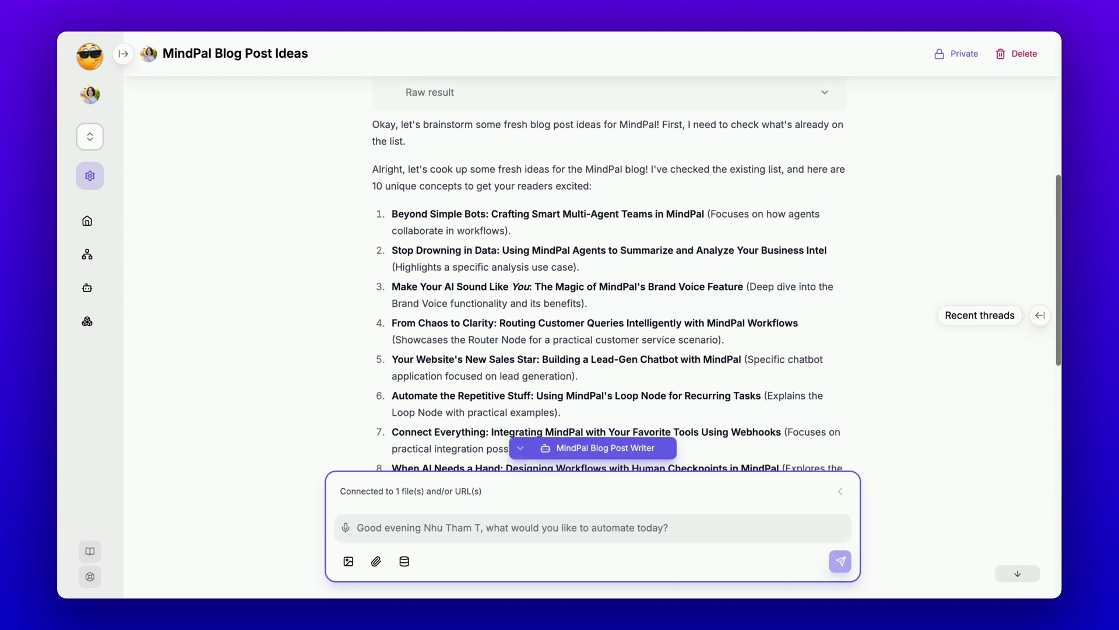
Select the agent's full numbered list of 10 blog ideas, through 'From Zero to Workflow Hero'.
{"action": "left_click_drag", "start_coordinate": [427, 118], "coordinate": [650, 116]}
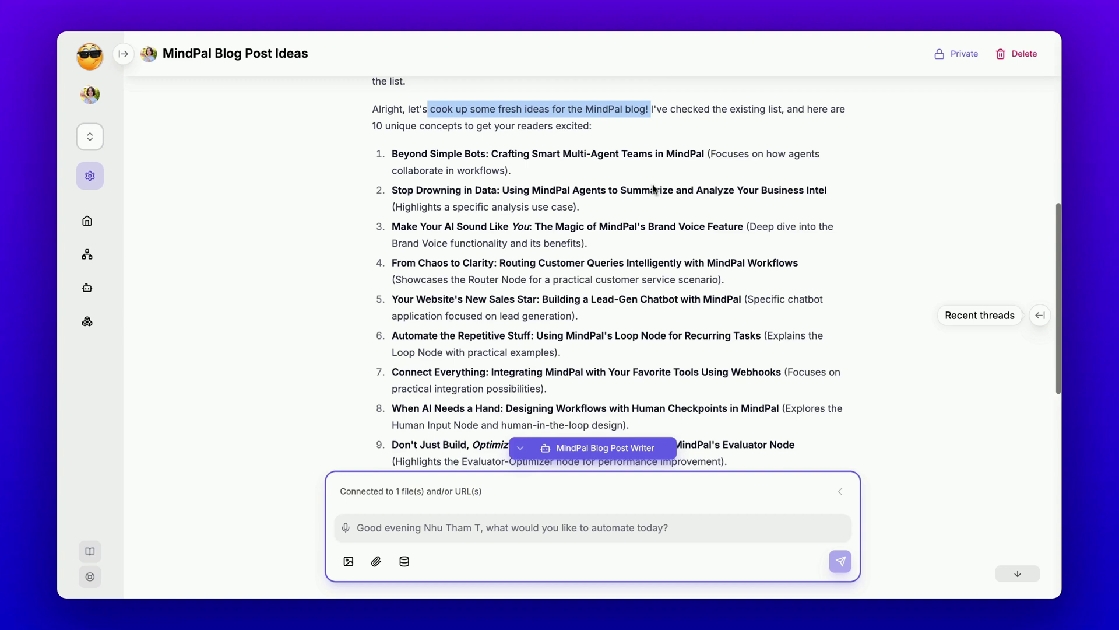
{"action": "scroll", "coordinate": [436, 168], "scroll_direction": "down", "scroll_amount": 1}
{"action": "scroll", "coordinate": [436, 168], "scroll_direction": "down", "scroll_amount": 1}
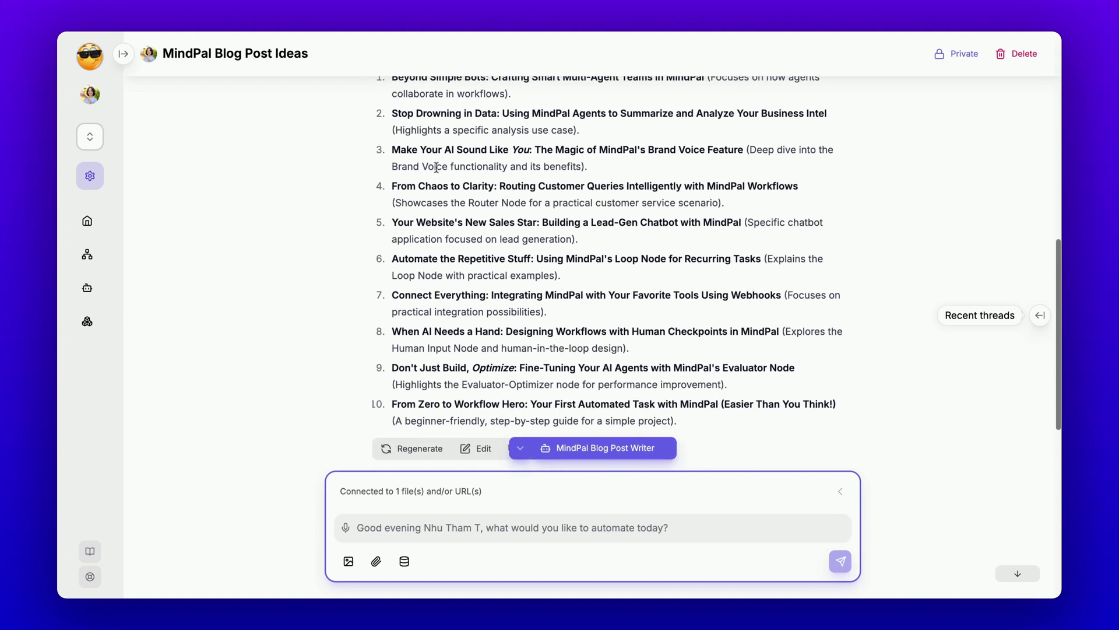
{"action": "left_click_drag", "start_coordinate": [757, 366], "coordinate": [374, 91]}
{"action": "key", "text": "shift+Right"}
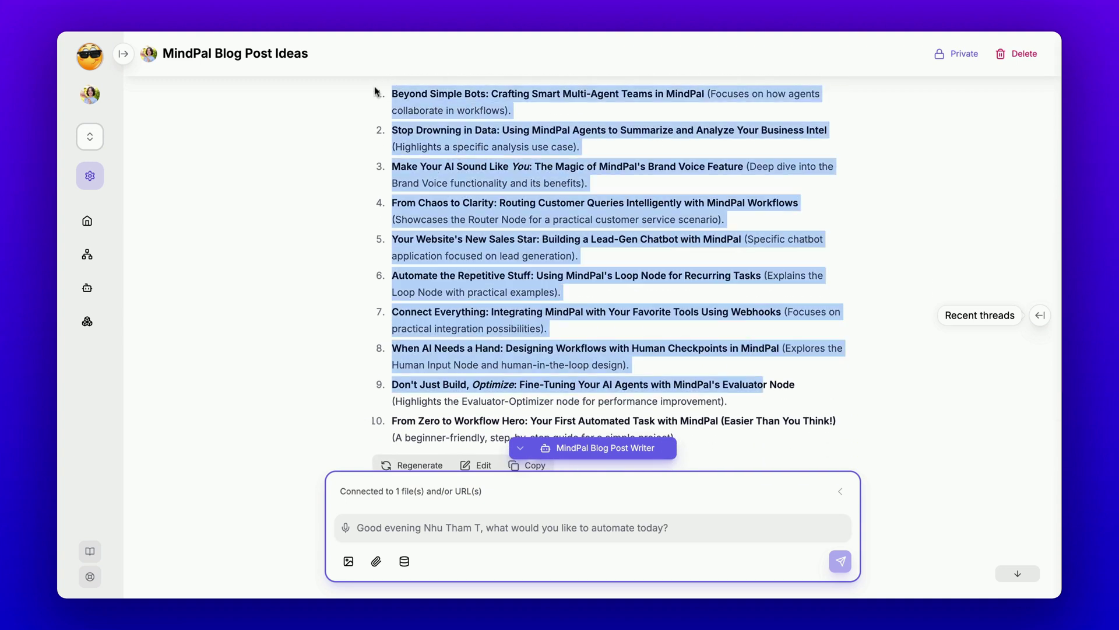
{"action": "key", "text": "shift+Down"}
{"action": "key", "text": "shift+Down"}
{"action": "key", "text": "shift+Down"}
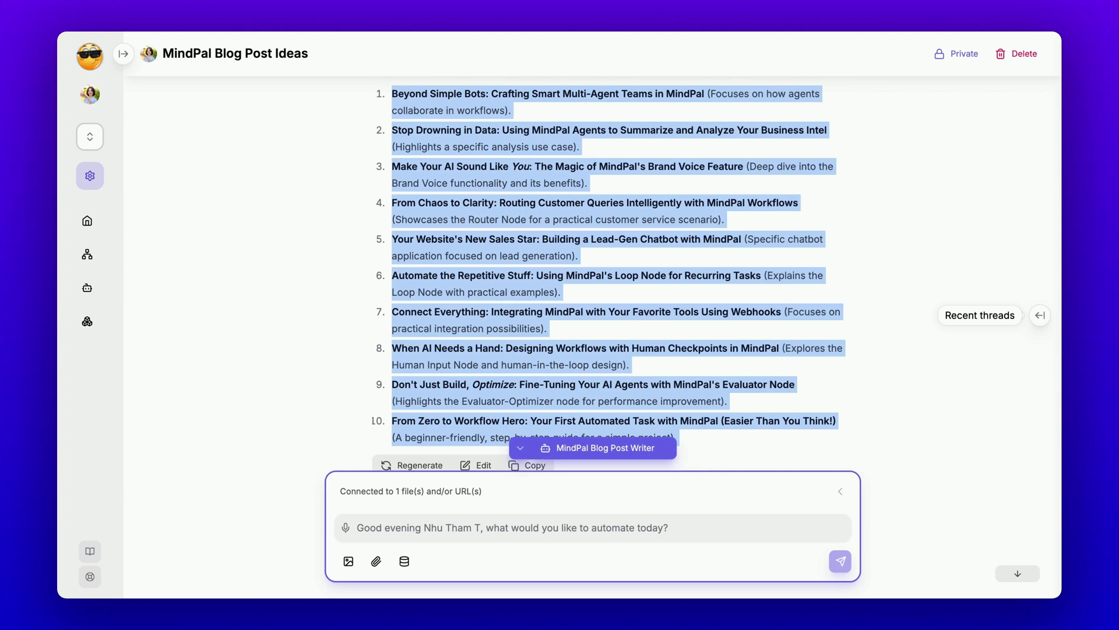
{"action": "key", "text": "ctrl+Tab"}
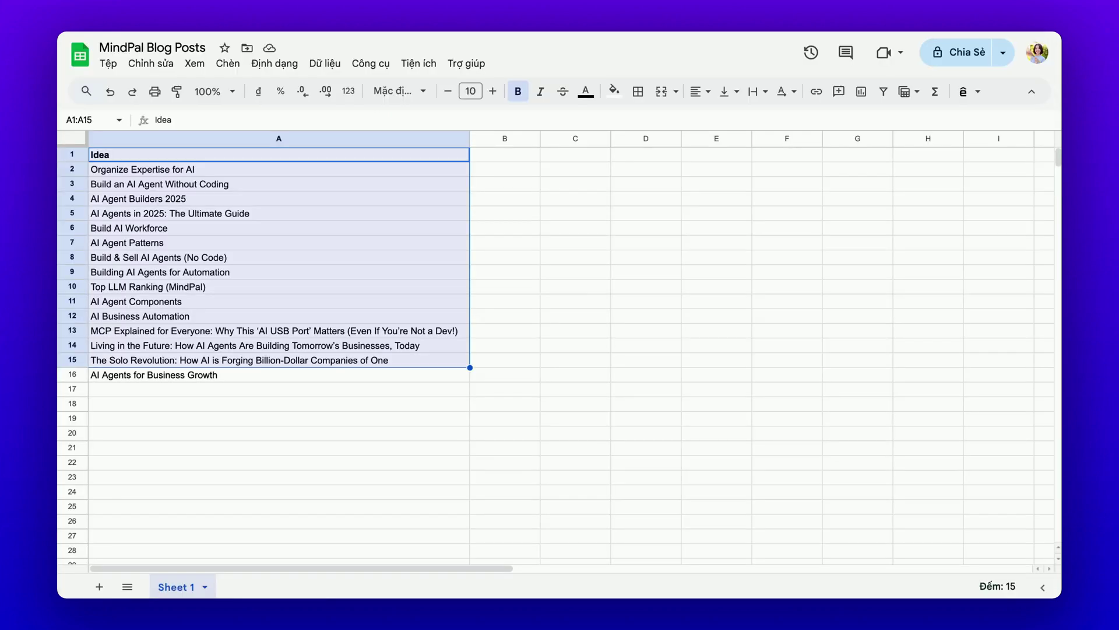
{"action": "left_click", "coordinate": [265, 379], "text": "shift"}
{"action": "left_click", "coordinate": [270, 170], "text": "shift"}
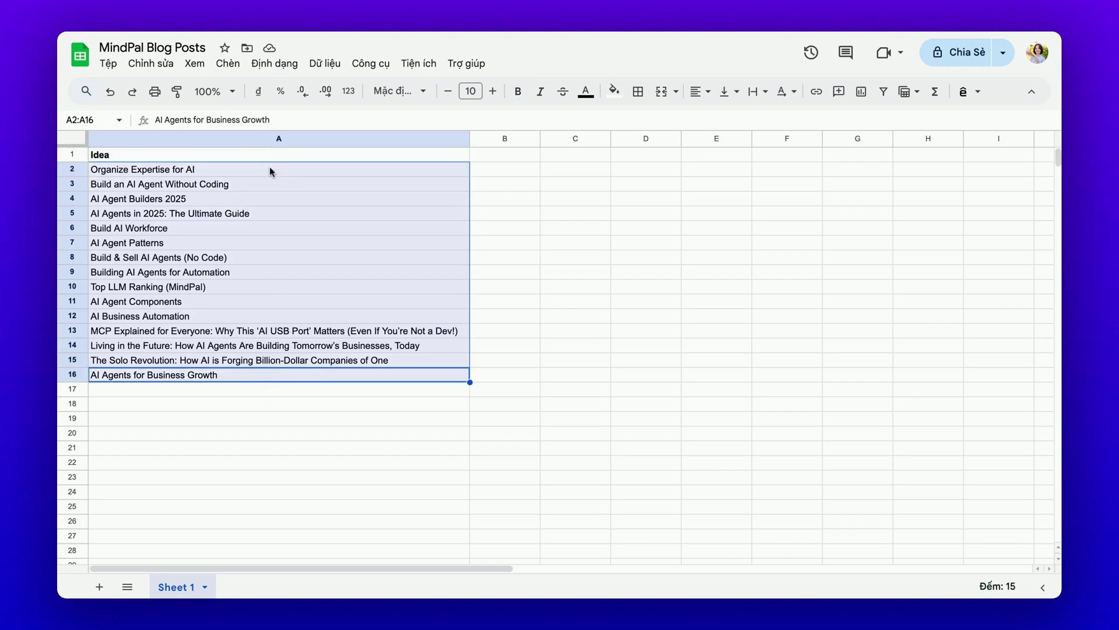
{"action": "key", "text": "ctrl+shift+Tab"}
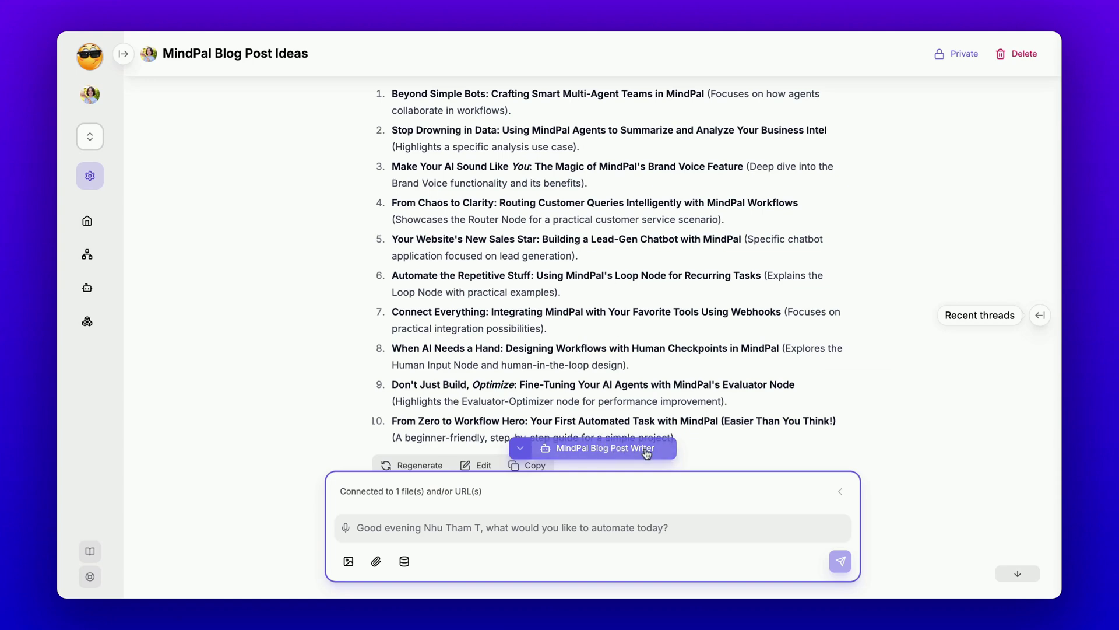
Check the connected file, then select the whole of idea 8 on human checkpoints.
{"action": "left_click", "coordinate": [585, 510]}
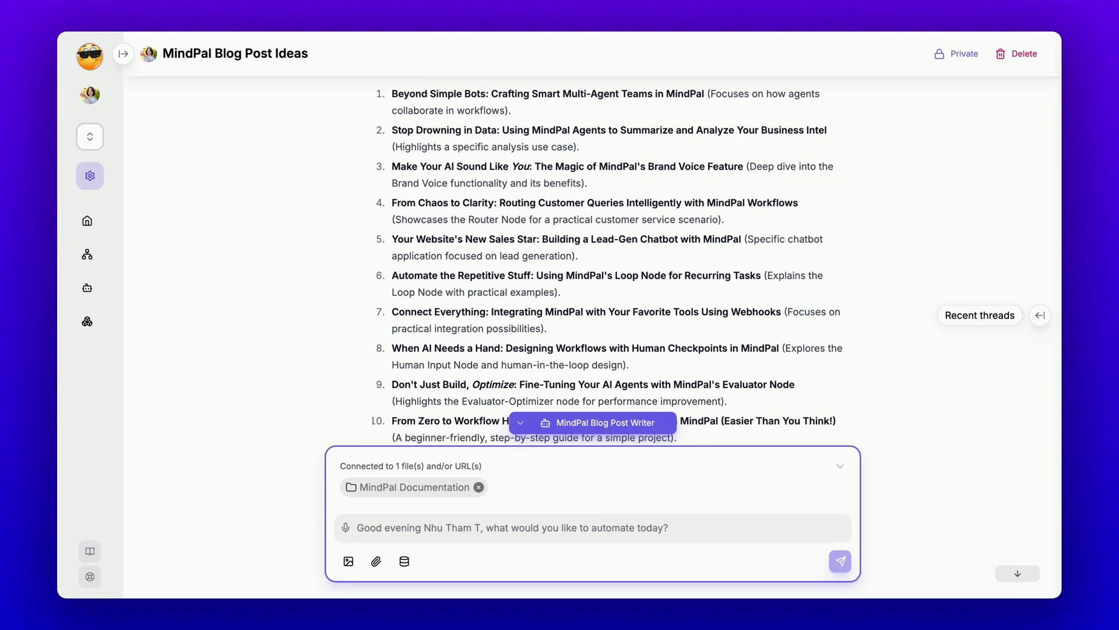
{"action": "left_click", "coordinate": [411, 465]}
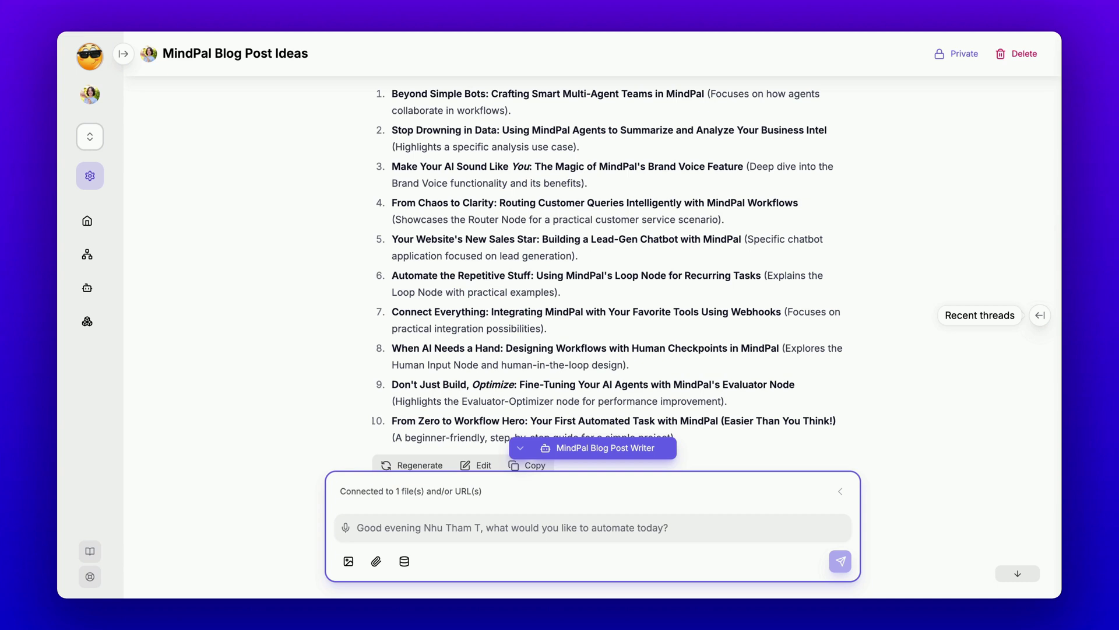
{"action": "left_click_drag", "start_coordinate": [392, 350], "coordinate": [592, 361]}
{"action": "left_click", "coordinate": [389, 364]}
{"action": "left_click_drag", "start_coordinate": [390, 364], "coordinate": [628, 364]}
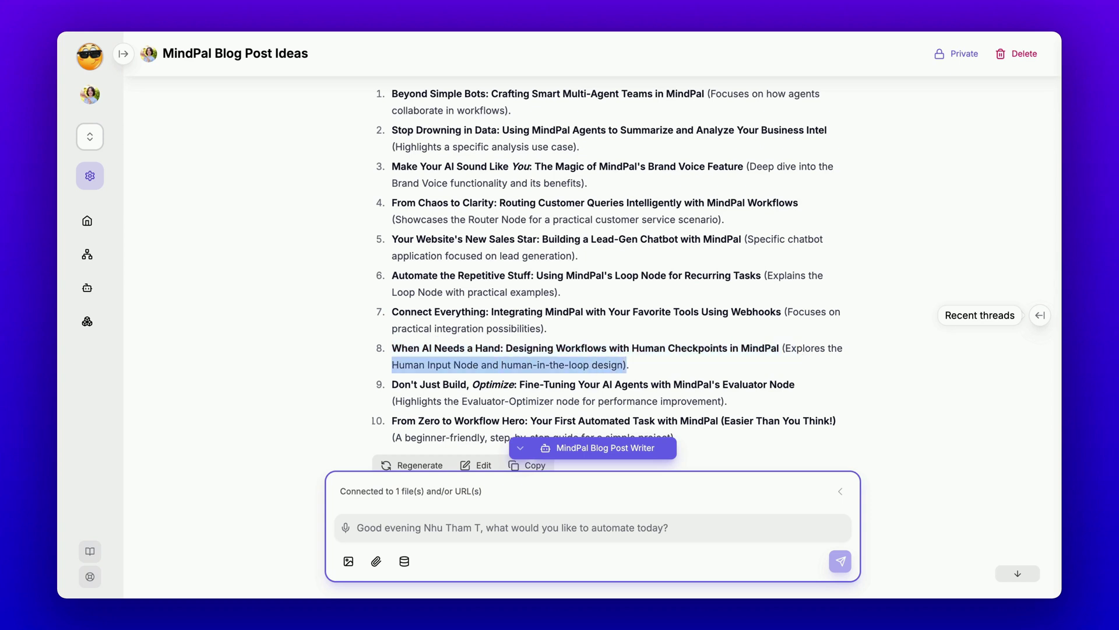
{"action": "scroll", "coordinate": [644, 369], "scroll_direction": "down", "scroll_amount": 1}
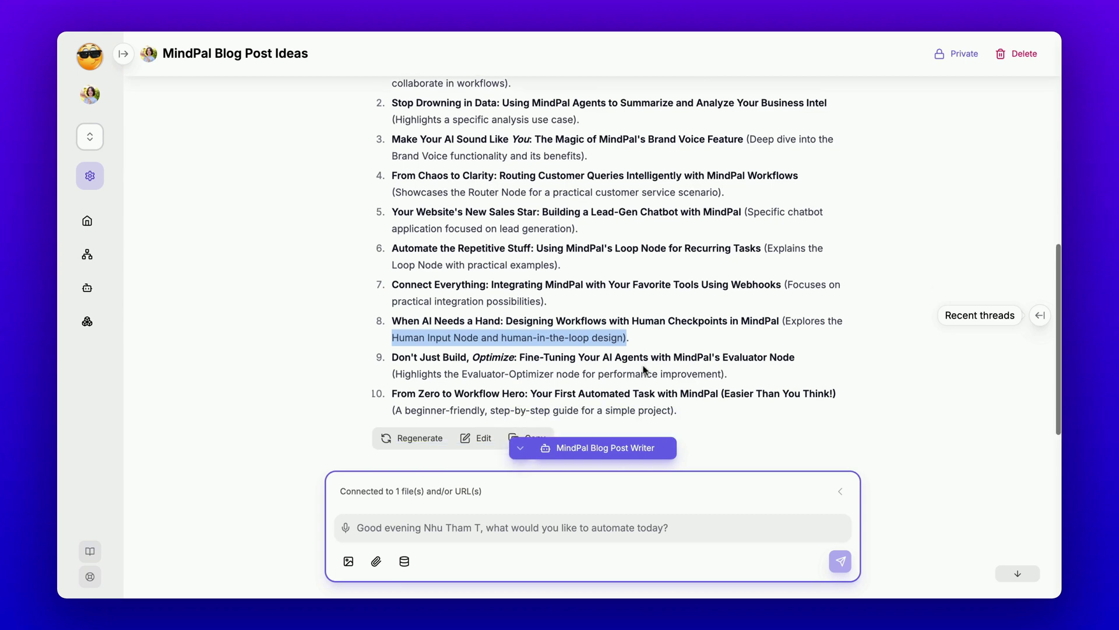
{"action": "left_click_drag", "start_coordinate": [391, 320], "coordinate": [628, 338]}
Paste idea 8 into the chat and send it as the post request.
{"action": "left_click", "coordinate": [518, 533]}
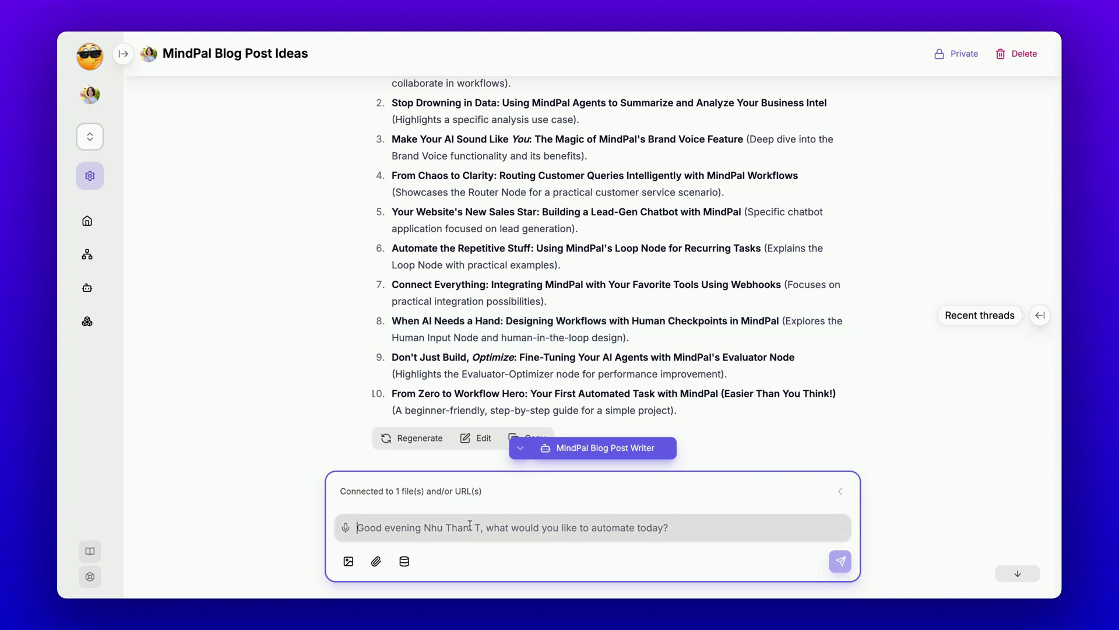
{"action": "scroll", "coordinate": [483, 334], "scroll_direction": "down", "scroll_amount": 1}
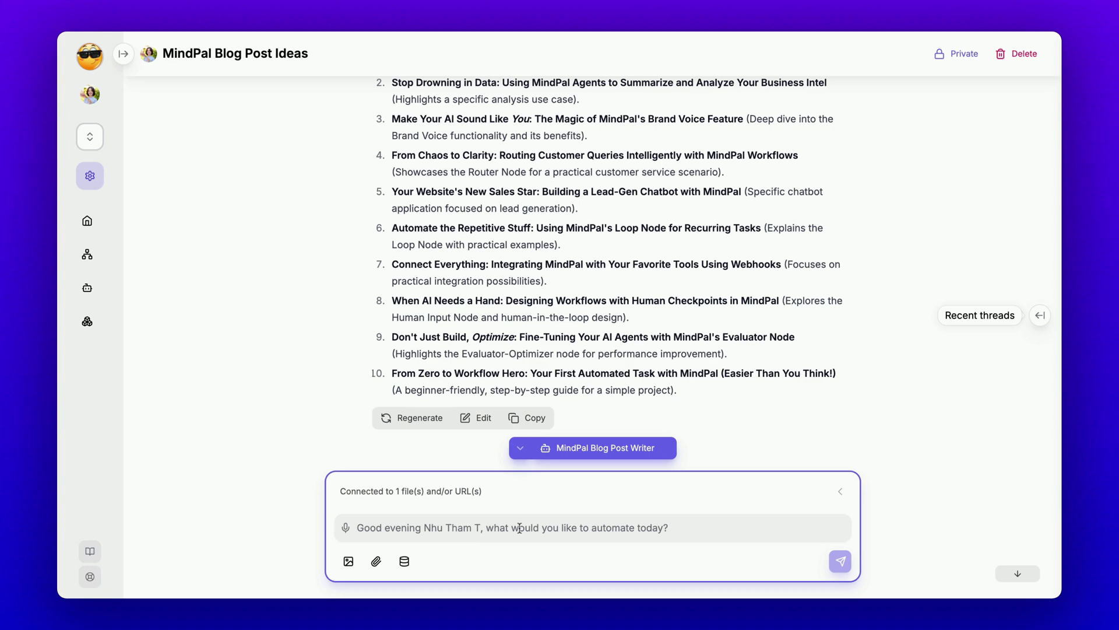
{"action": "key", "text": "ctrl+v"}
{"action": "key", "text": "Return"}
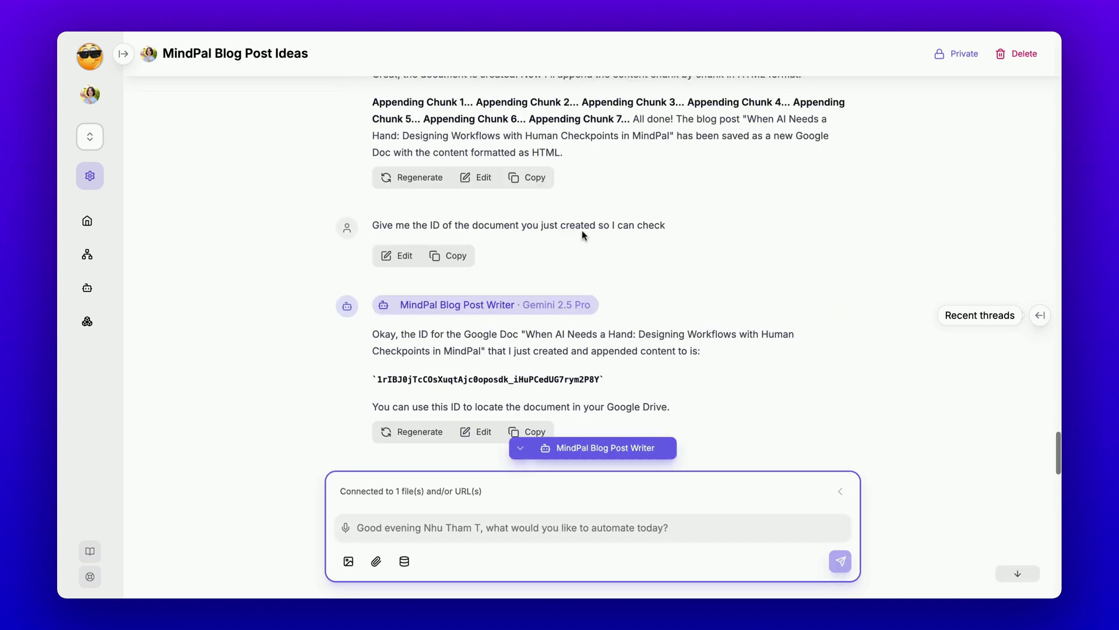
Find the agent's save confirmation and select the new Google Doc's document ID.
{"action": "scroll", "coordinate": [682, 133], "scroll_direction": "up", "scroll_amount": 1}
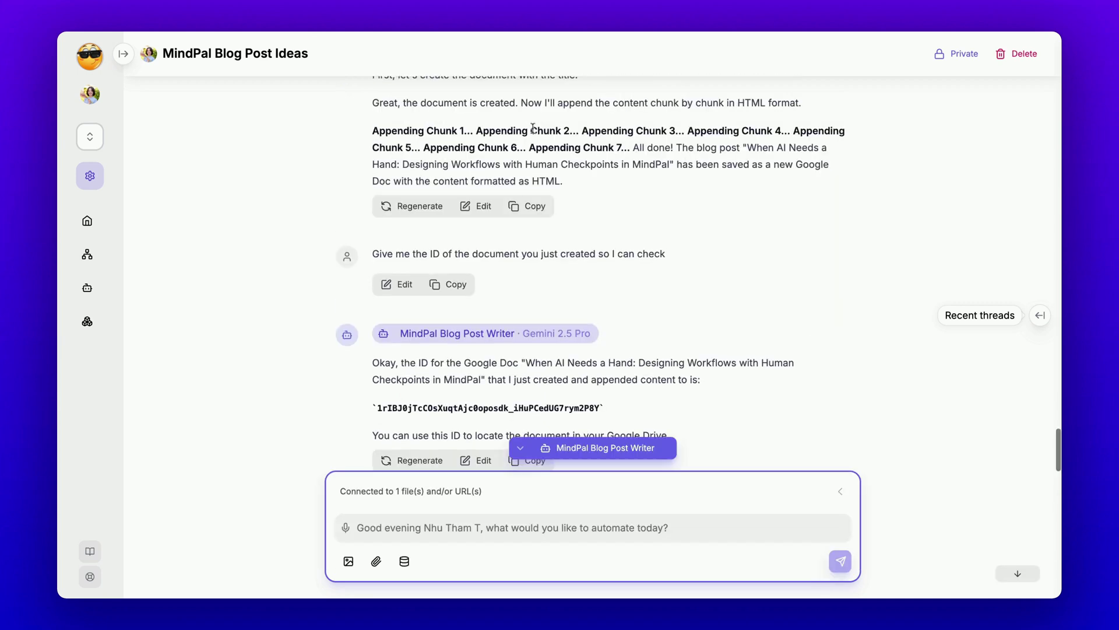
{"action": "left_click_drag", "start_coordinate": [676, 147], "coordinate": [720, 165]}
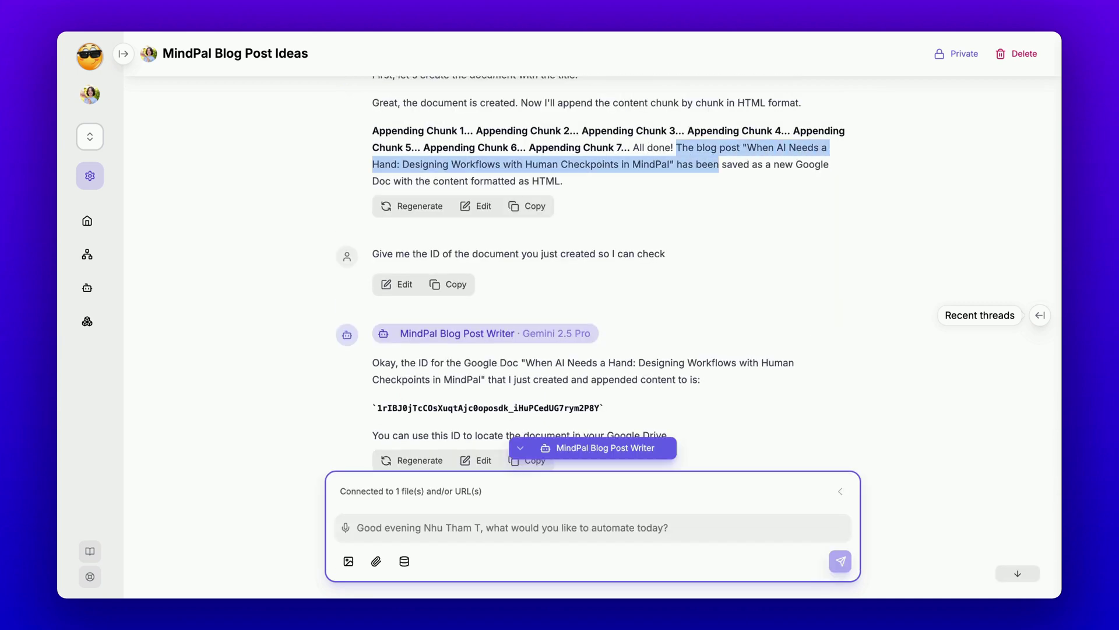
{"action": "scroll", "coordinate": [719, 165], "scroll_direction": "down", "scroll_amount": 1}
{"action": "double_click", "coordinate": [512, 367]}
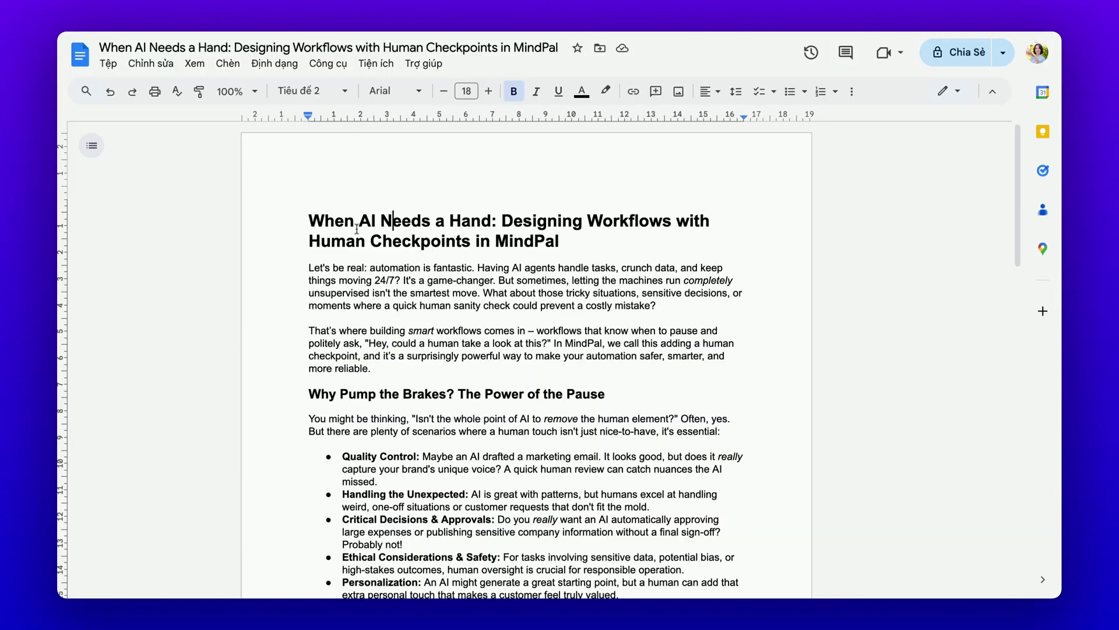
{"action": "scroll", "coordinate": [385, 274], "scroll_direction": "down", "scroll_amount": 2}
{"action": "scroll", "coordinate": [385, 274], "scroll_direction": "down", "scroll_amount": 10}
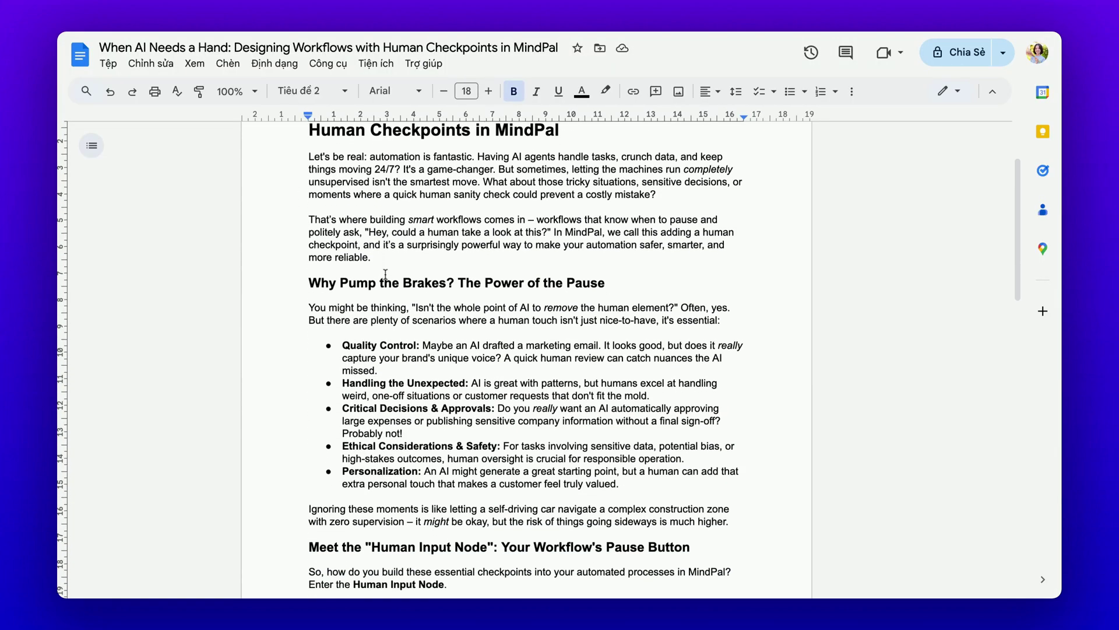
{"action": "scroll", "coordinate": [524, 327], "scroll_direction": "down", "scroll_amount": 4}
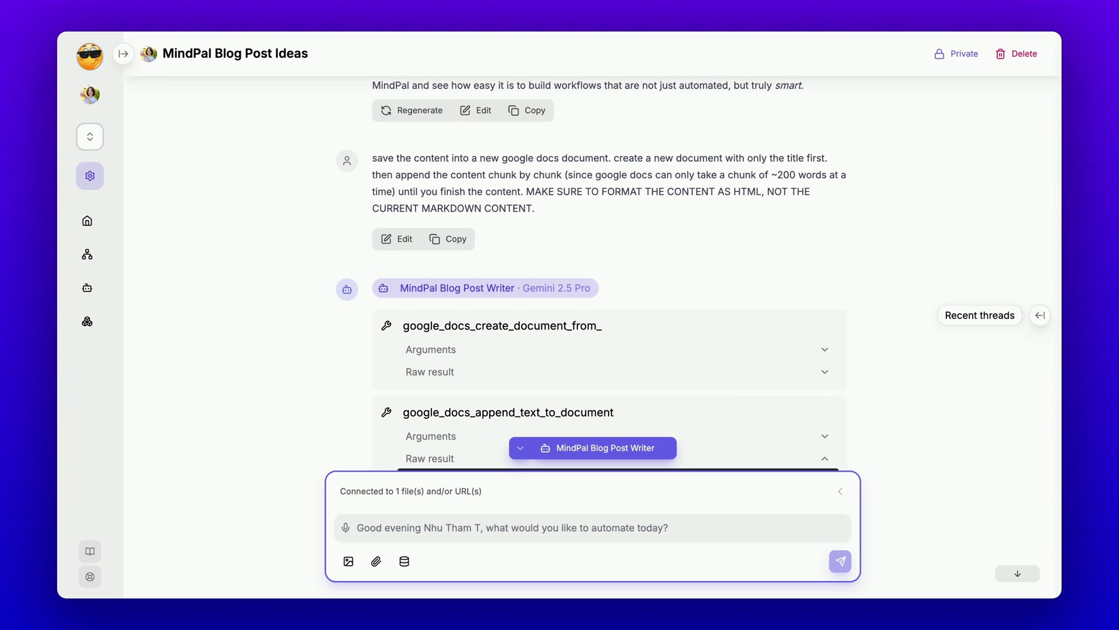
{"action": "scroll", "coordinate": [609, 274], "scroll_direction": "down", "scroll_amount": 15}
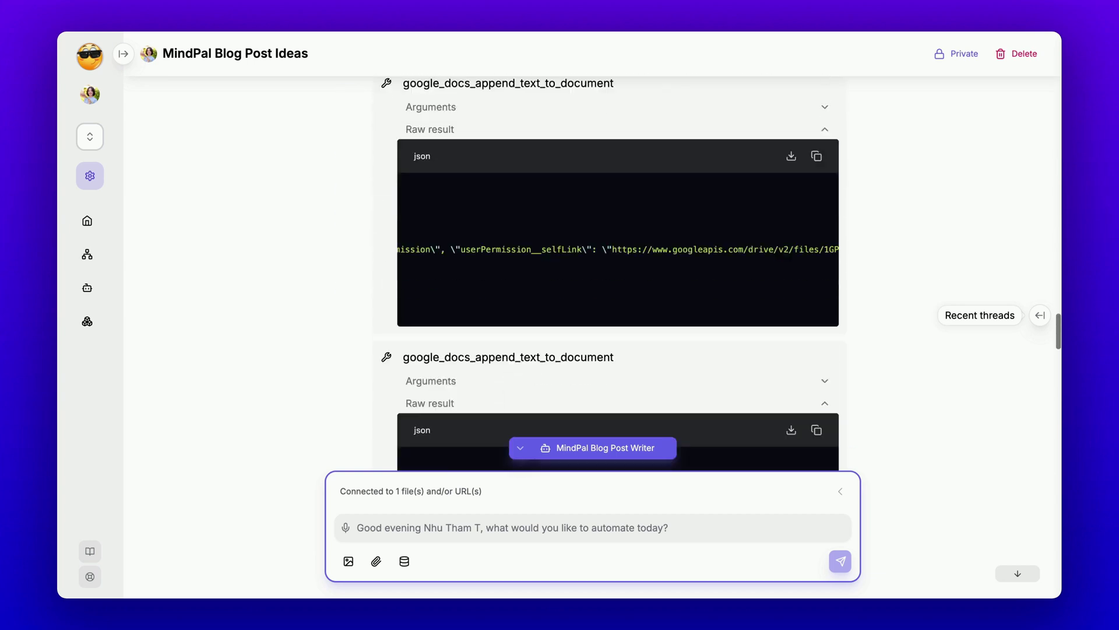